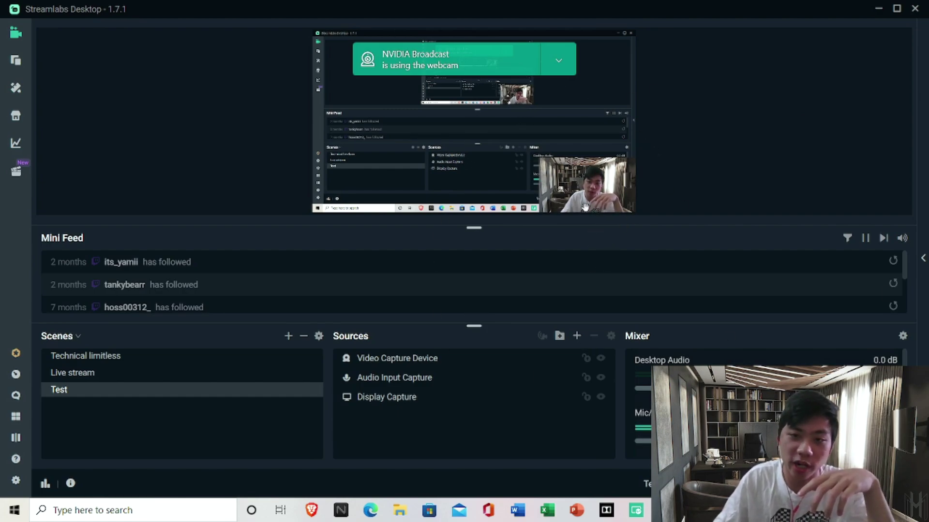
# Step: Compare the sources of the Technical limitless, Live stream and Test scenes, finishing on the Test scene
pyautogui.click(600, 184)
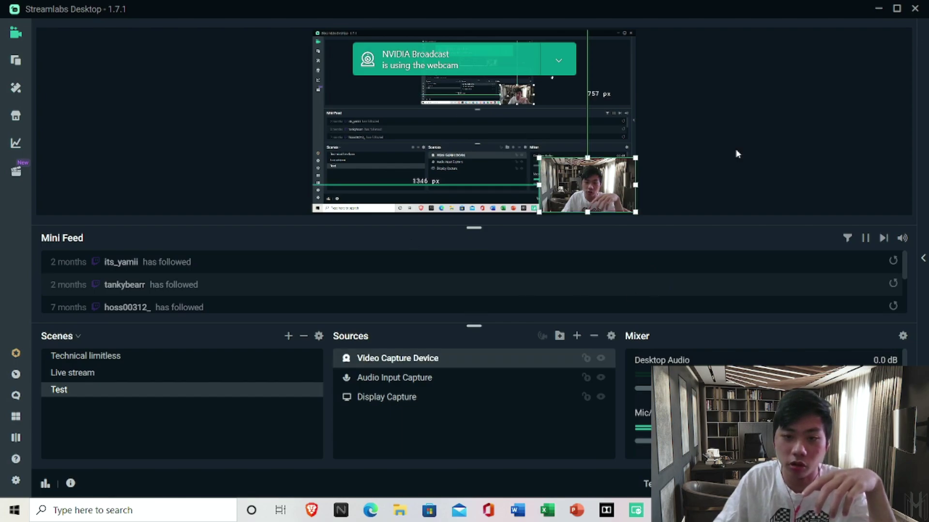
pyautogui.click(82, 373)
pyautogui.click(103, 391)
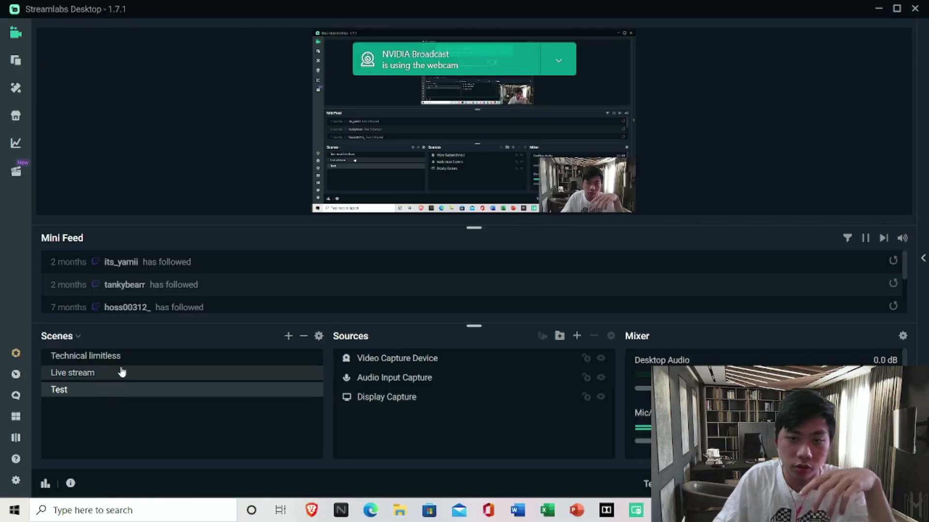
pyautogui.click(120, 372)
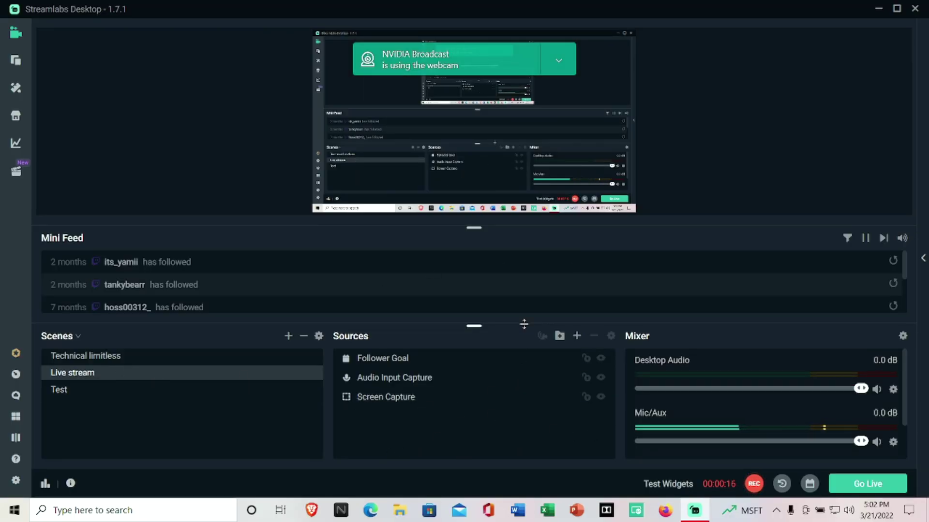
pyautogui.click(178, 355)
pyautogui.click(136, 391)
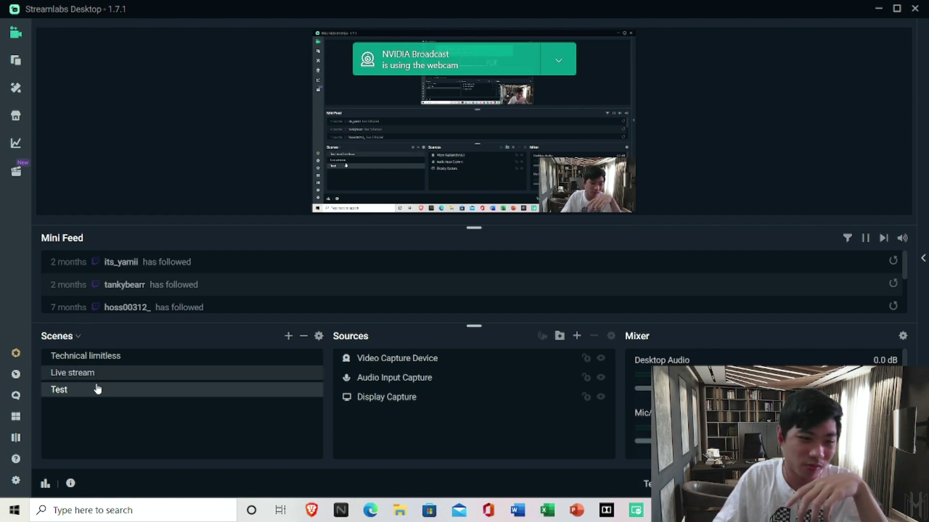
pyautogui.click(108, 372)
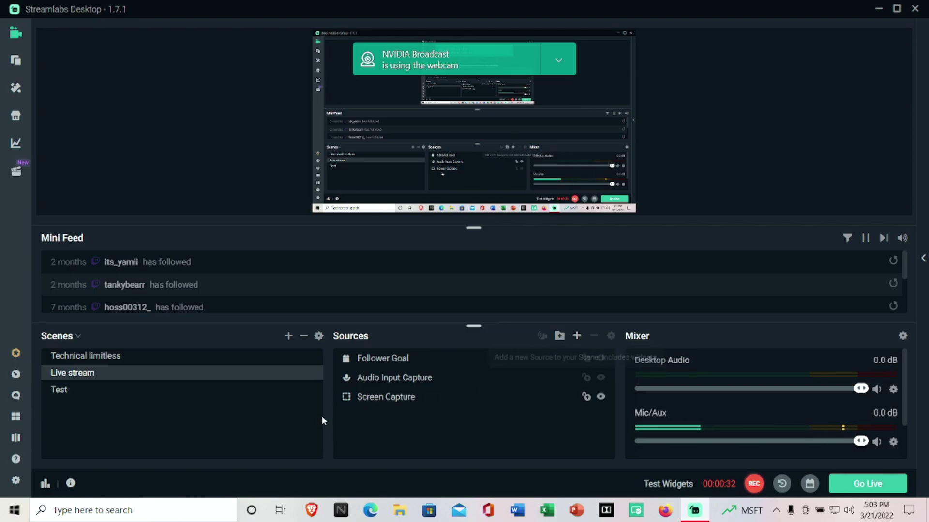
pyautogui.click(127, 391)
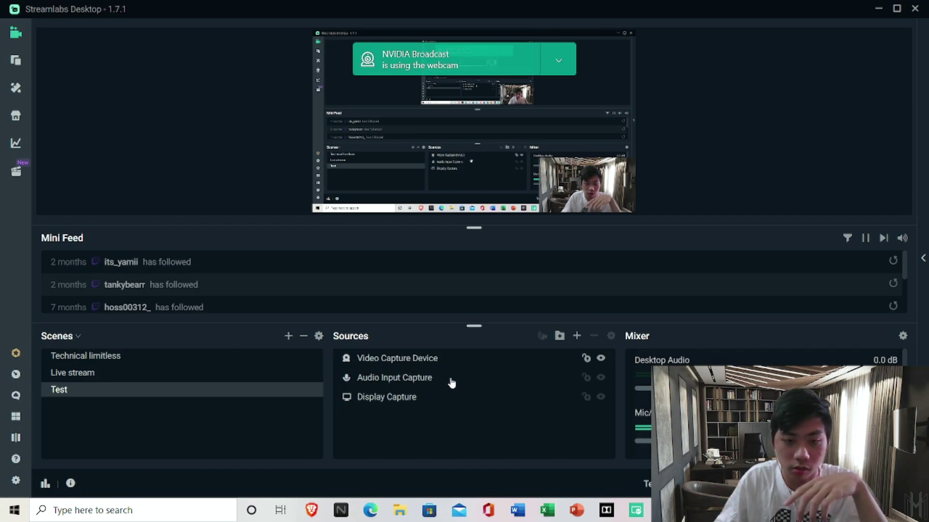
# Step: Minimize Streamlabs Desktop, open NVIDIA Broadcast and check the available microphone sources, keeping Microphone Array (Realtek(R) Audio)
pyautogui.click(879, 11)
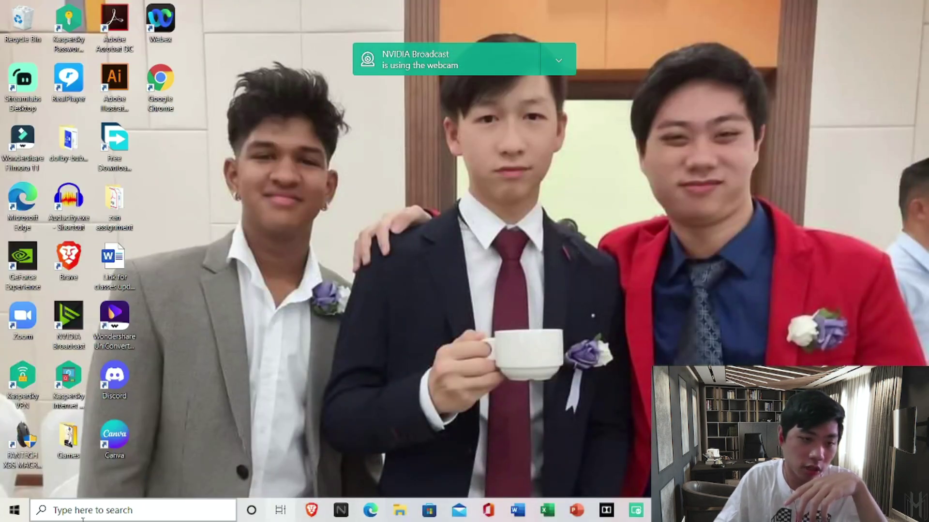
pyautogui.doubleClick(70, 334)
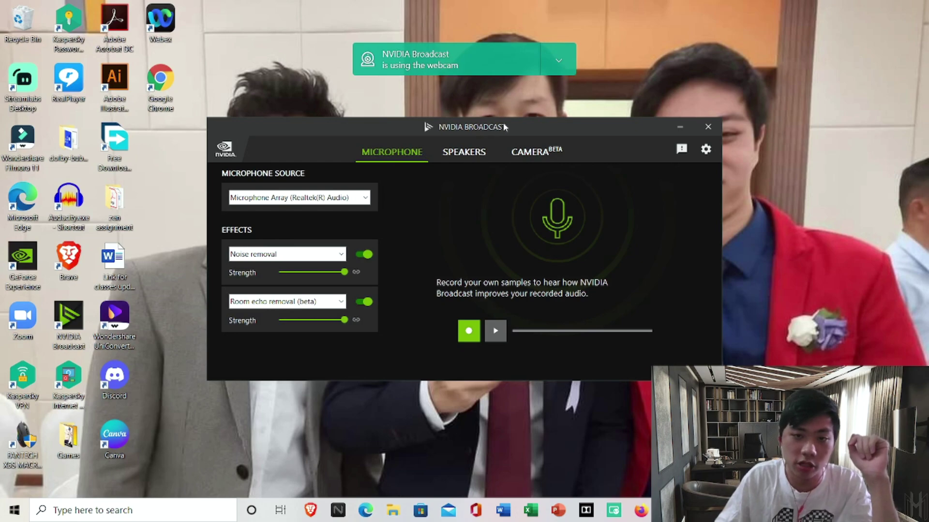
pyautogui.moveTo(503, 124); pyautogui.dragTo(476, 115)
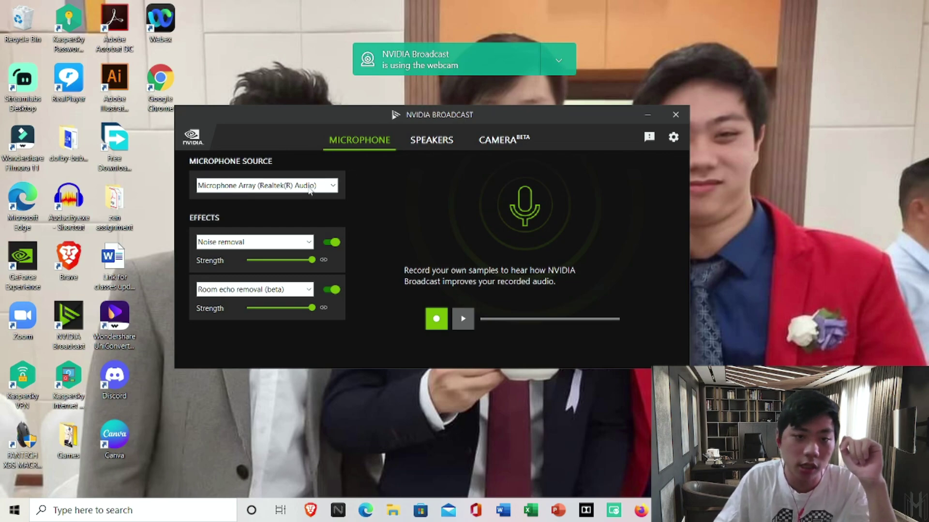
pyautogui.click(334, 185)
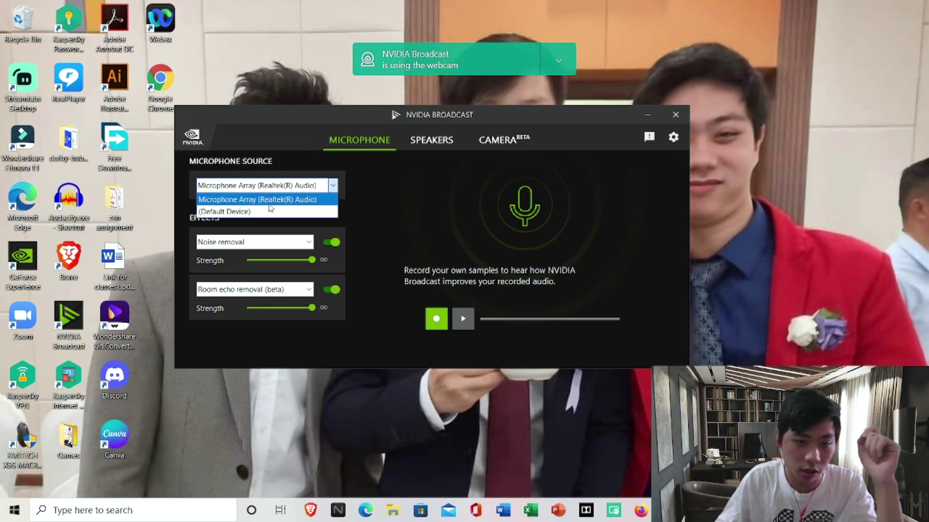
pyautogui.click(322, 304)
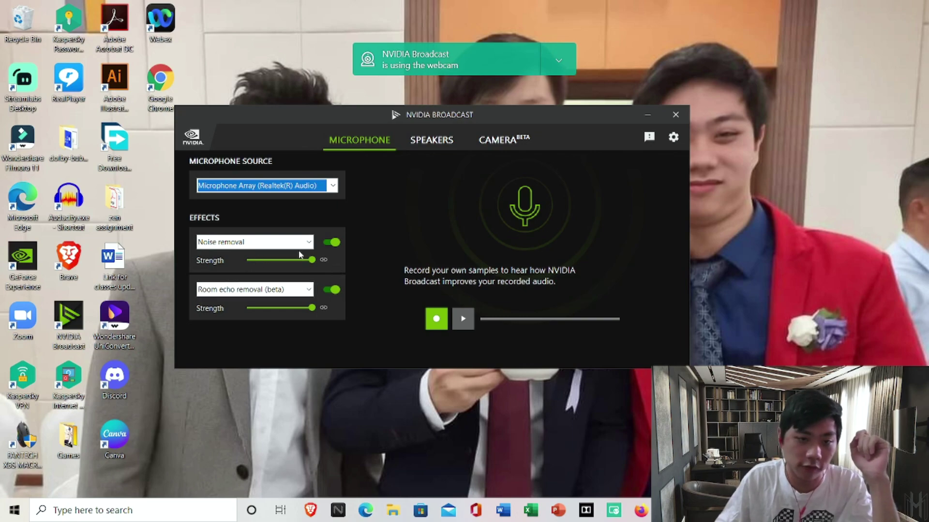
# Step: Try the microphone's noise removal switch and strength, leaving the effect on at full strength
pyautogui.click(332, 243)
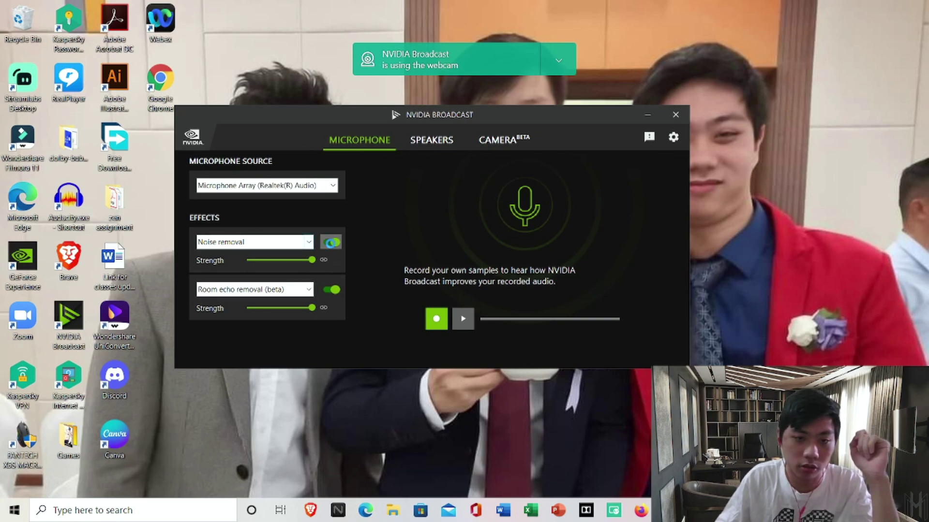
pyautogui.click(326, 242)
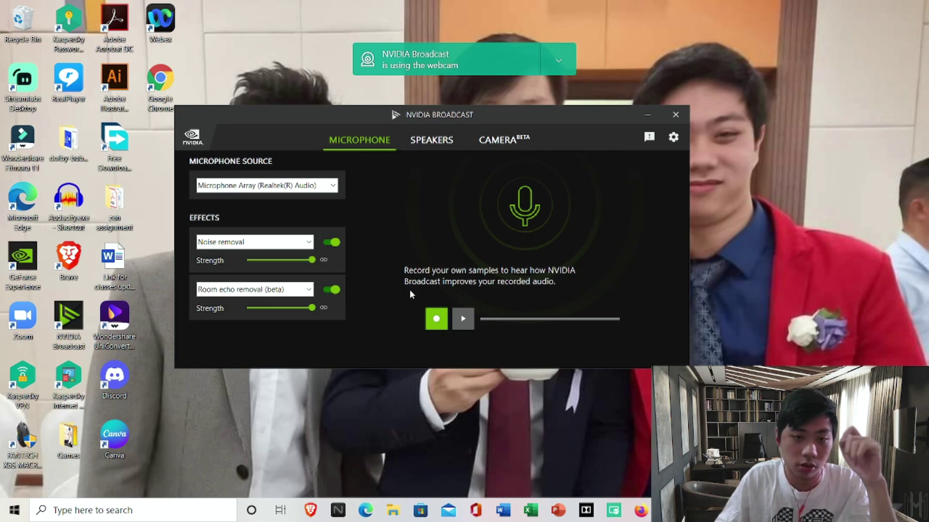
pyautogui.moveTo(308, 262); pyautogui.dragTo(270, 269)
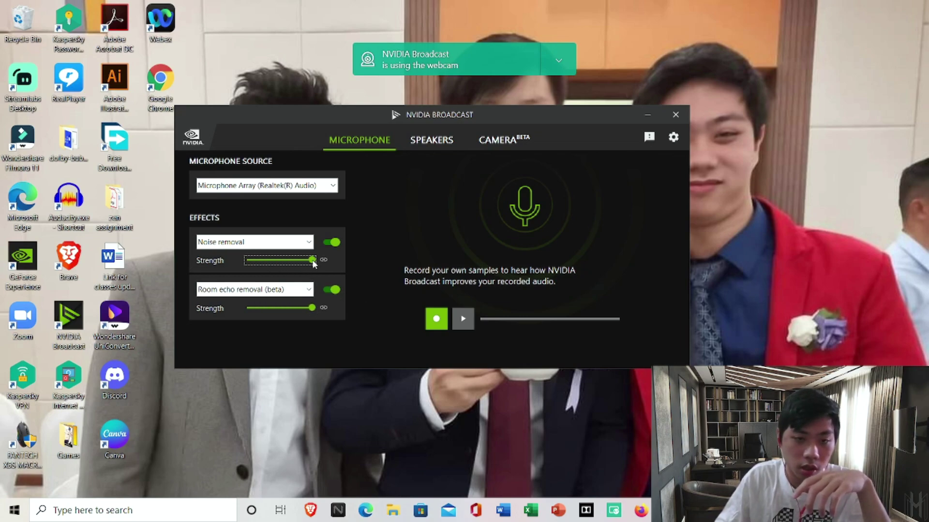
pyautogui.moveTo(312, 261); pyautogui.dragTo(505, 296)
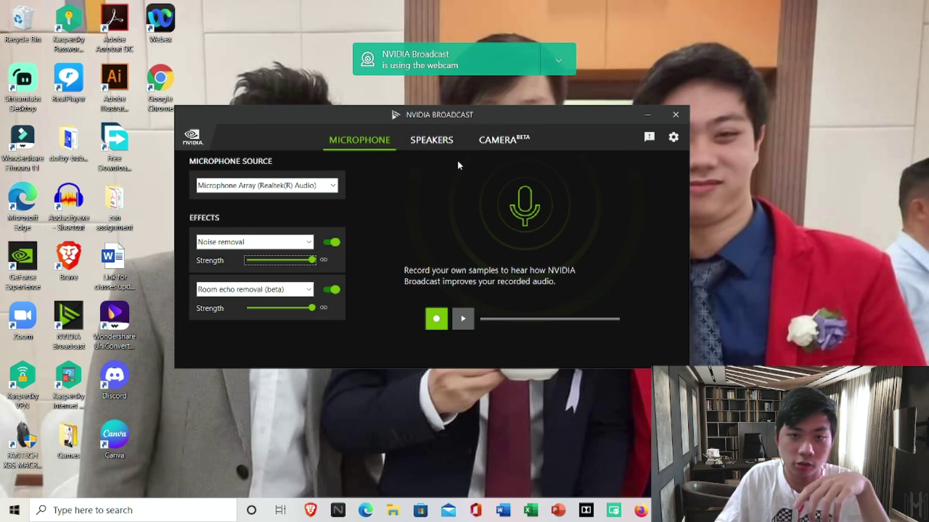
# Step: Look over the speaker output and effect settings, comparing them with the microphone settings
pyautogui.click(466, 135)
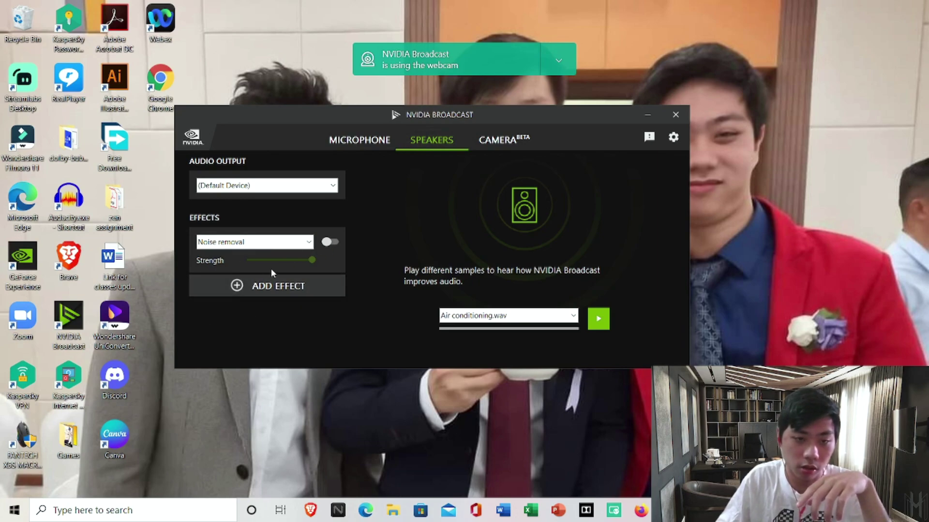
pyautogui.click(360, 140)
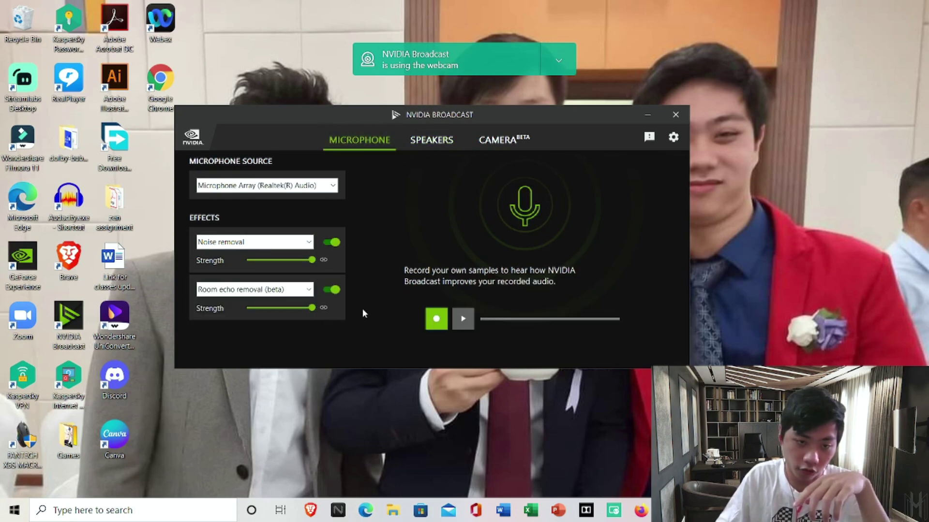
pyautogui.click(405, 145)
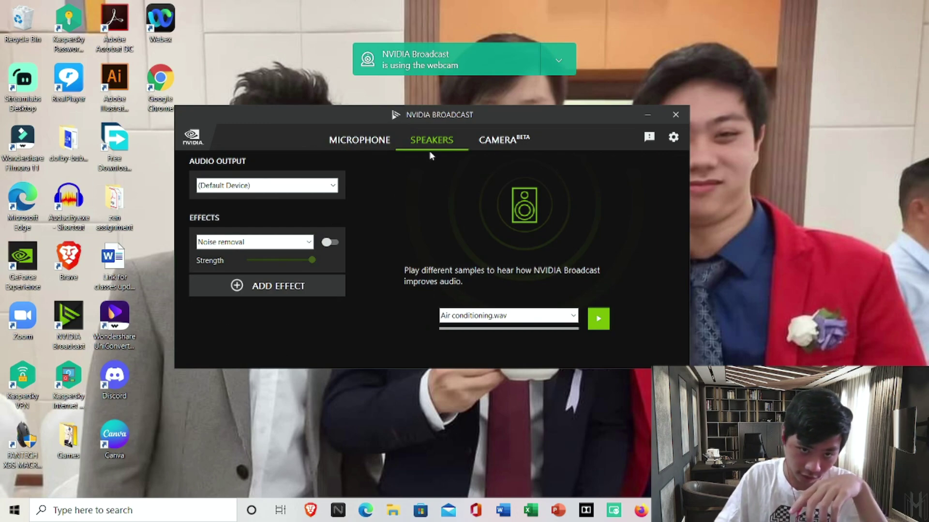
# Step: Review the camera source and resolution options, keeping HD User Facing at 1280 x 720 @ 30FPS
pyautogui.click(537, 145)
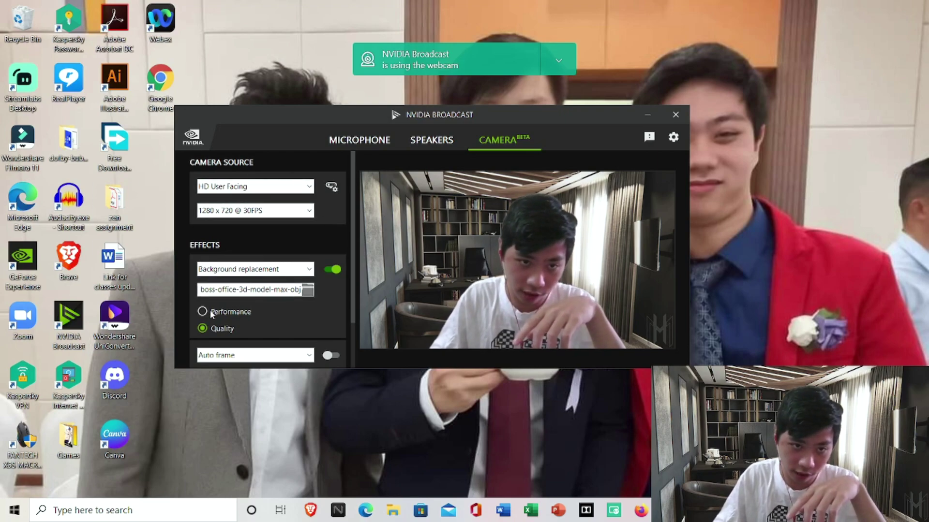
pyautogui.click(309, 186)
pyautogui.click(309, 186)
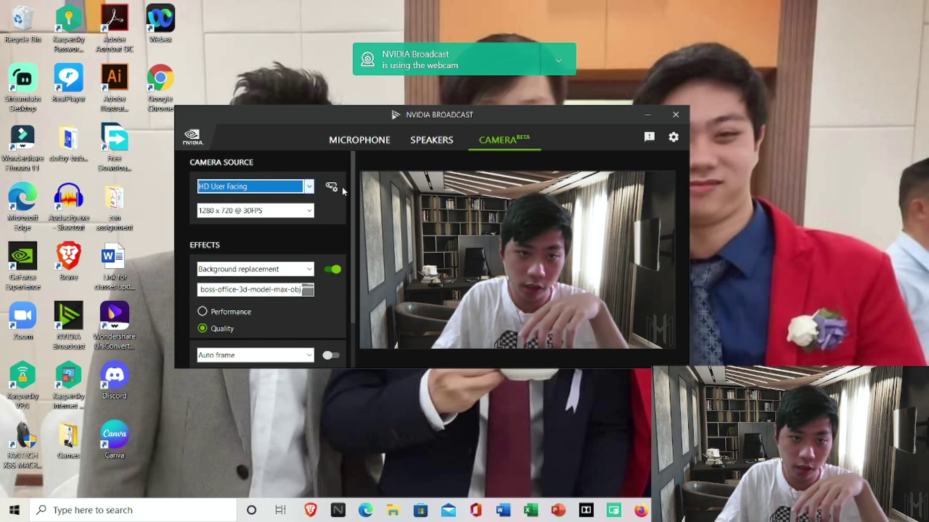
pyautogui.click(305, 189)
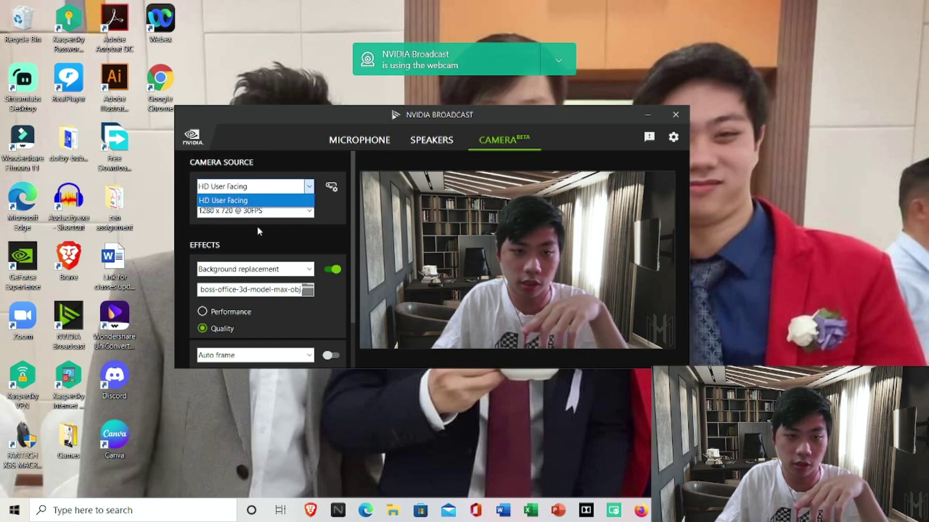
pyautogui.click(298, 234)
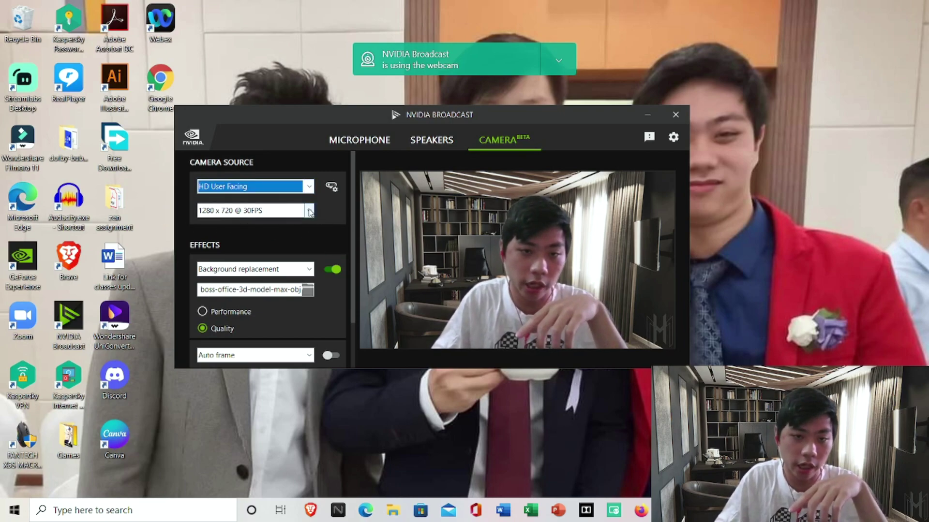
pyautogui.click(308, 210)
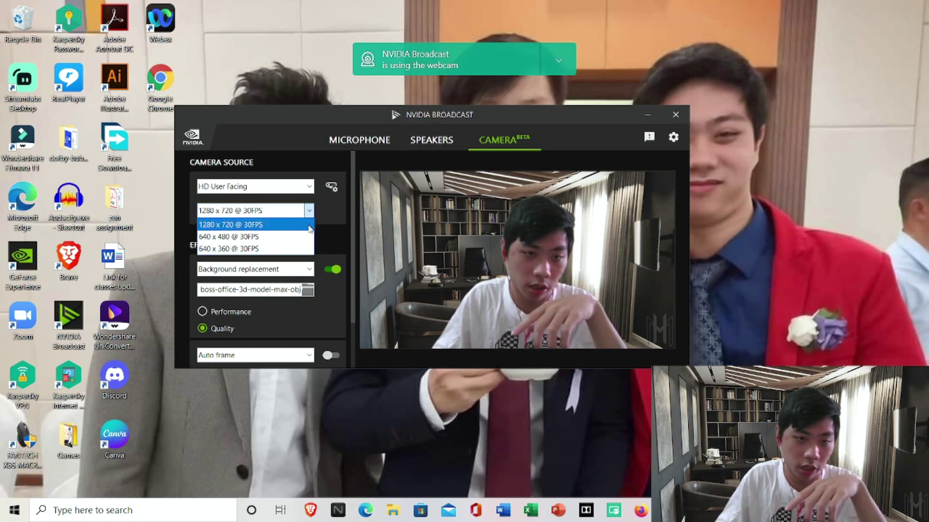
pyautogui.click(308, 226)
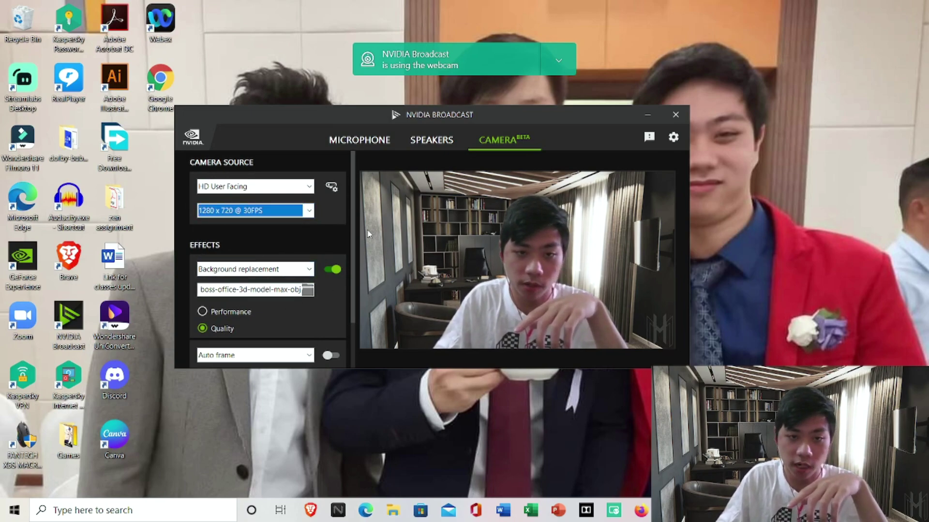
pyautogui.click(309, 211)
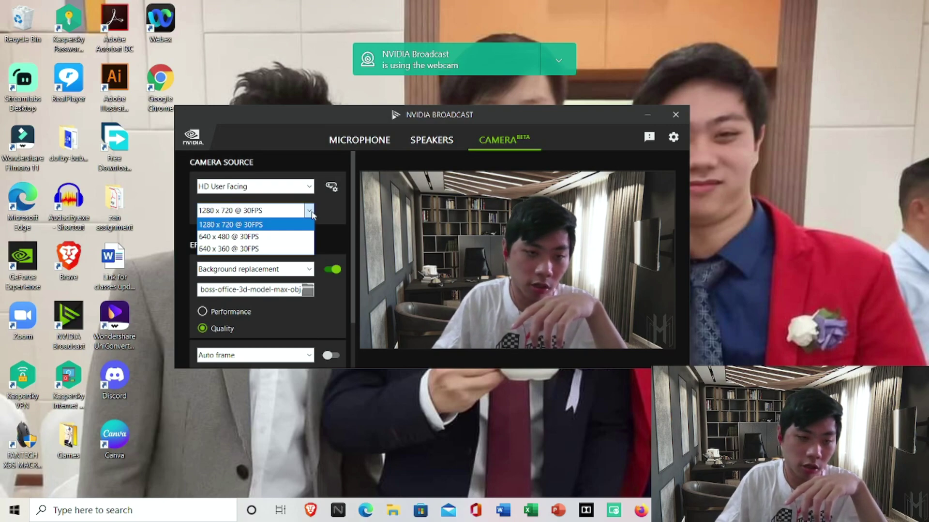
pyautogui.click(312, 212)
# Step: Review the available camera effects and select Background replacement as the first effect
pyautogui.scroll(-1, 290, 320)
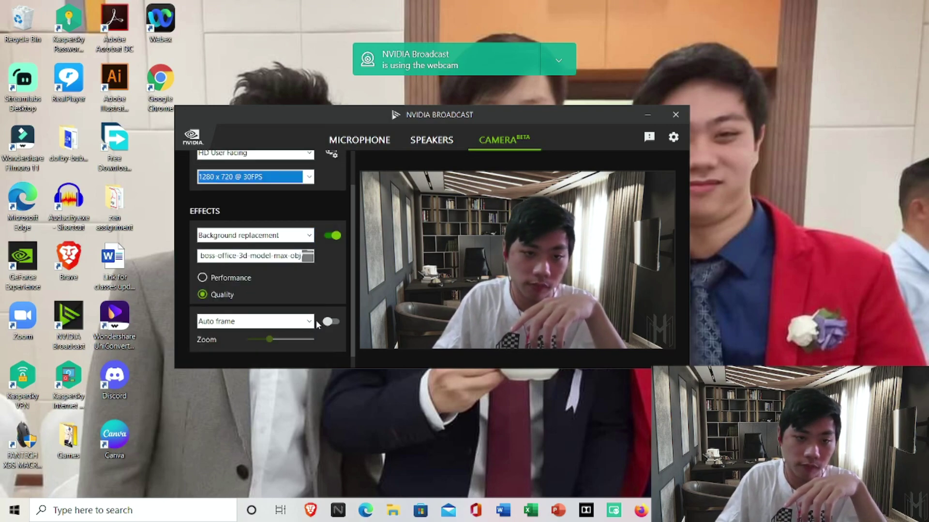
pyautogui.scroll(-1, 277, 250)
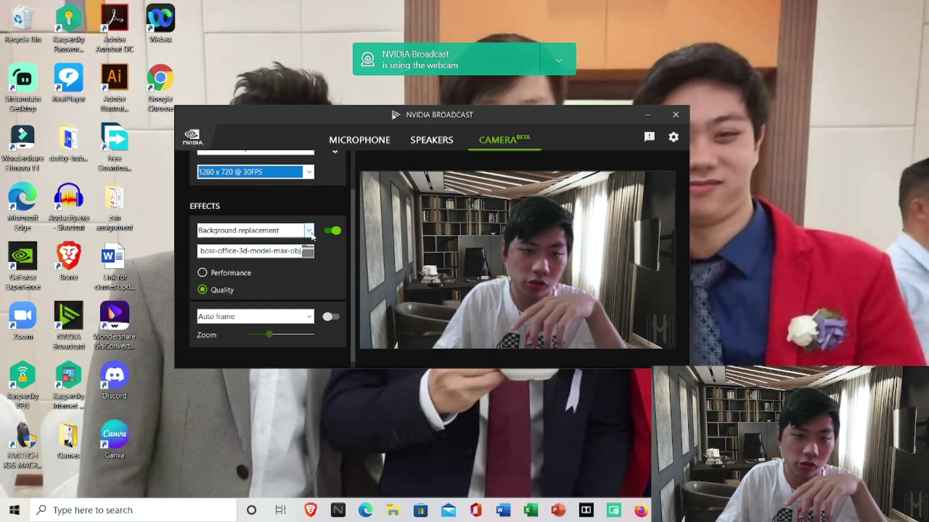
pyautogui.click(310, 231)
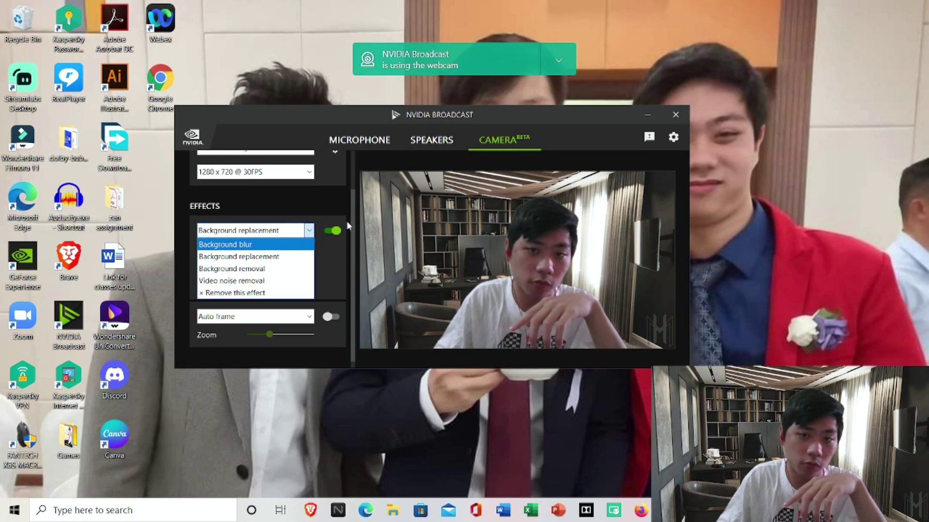
pyautogui.click(298, 257)
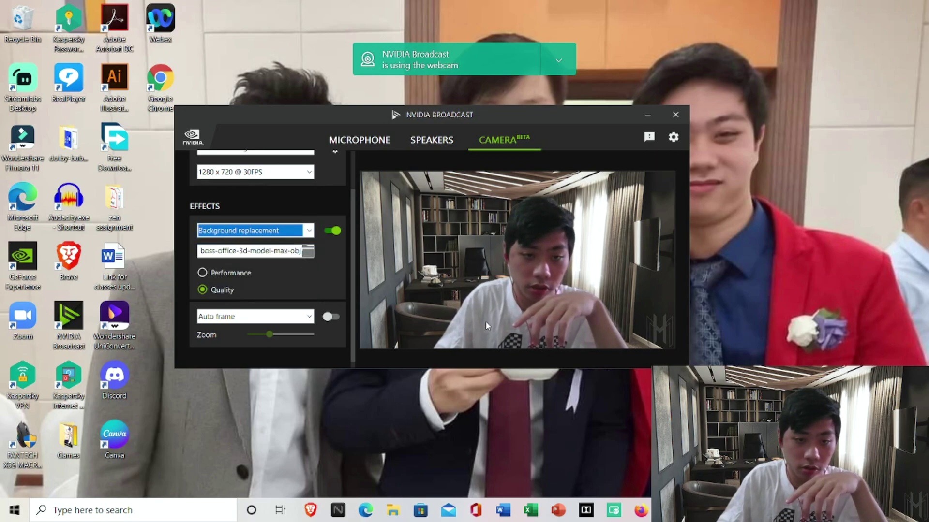
pyautogui.click(308, 233)
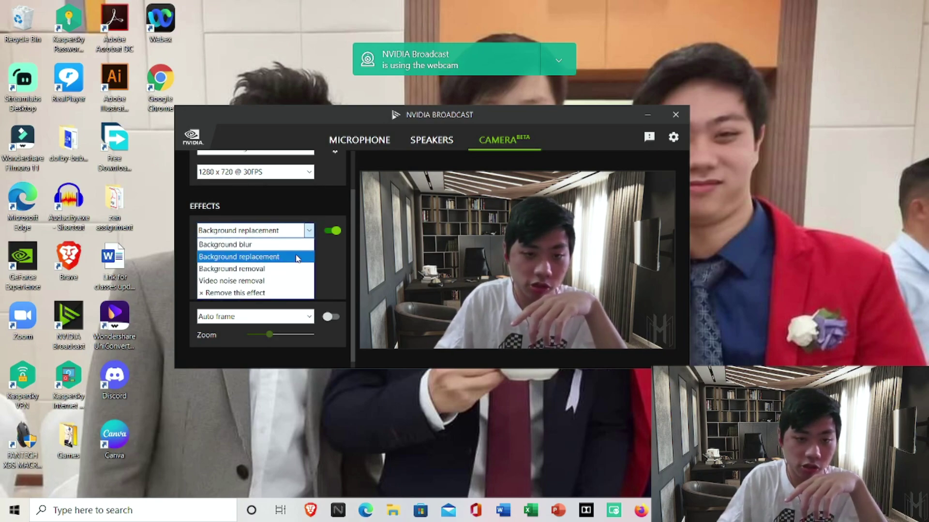
pyautogui.click(298, 258)
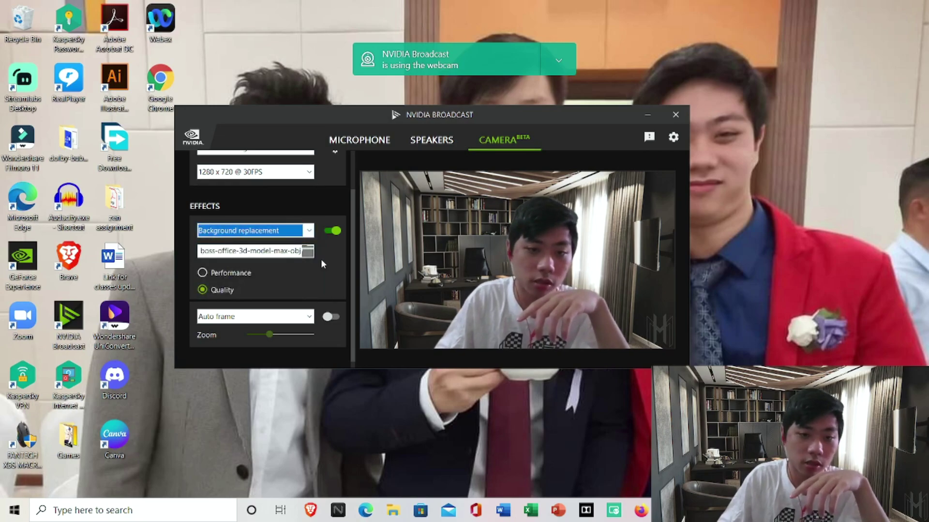
# Step: Browse the Downloads folder for a replacement background image, cancel without choosing one, and try the Performance mode
pyautogui.click(307, 251)
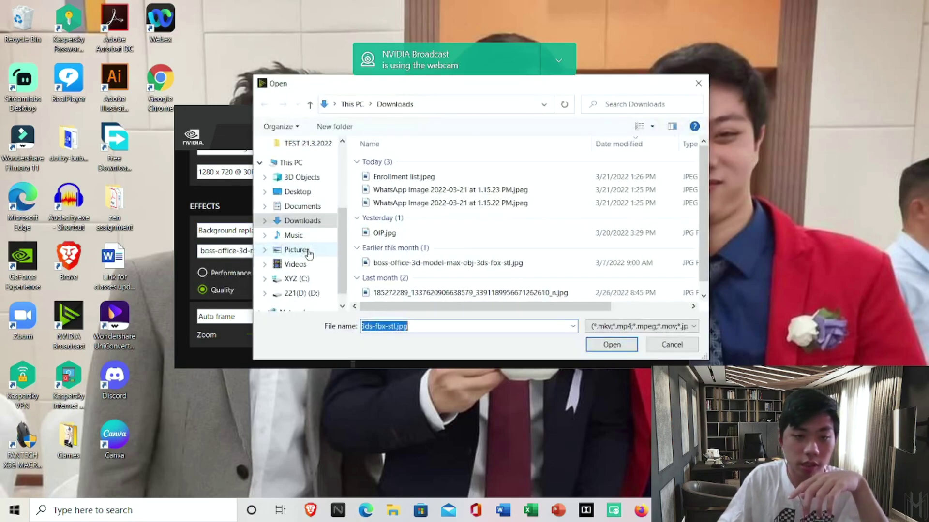
pyautogui.click(697, 85)
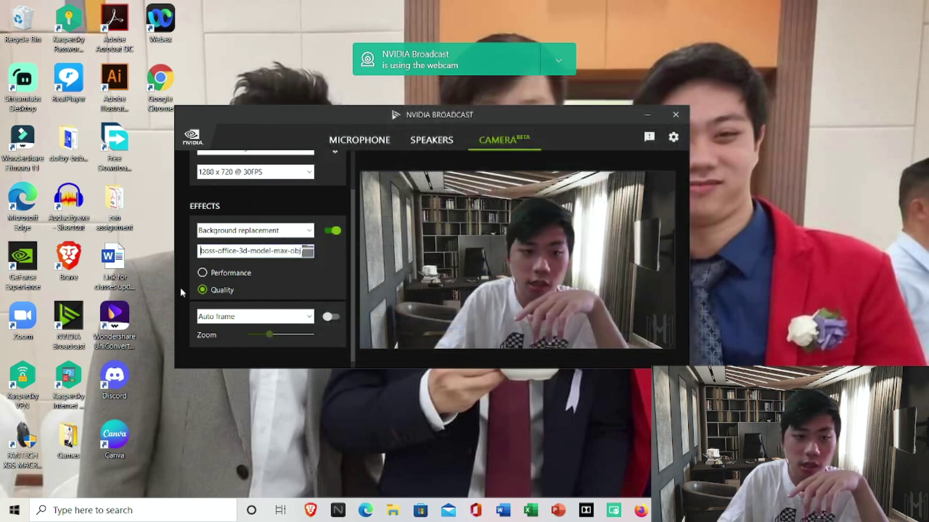
pyautogui.click(227, 274)
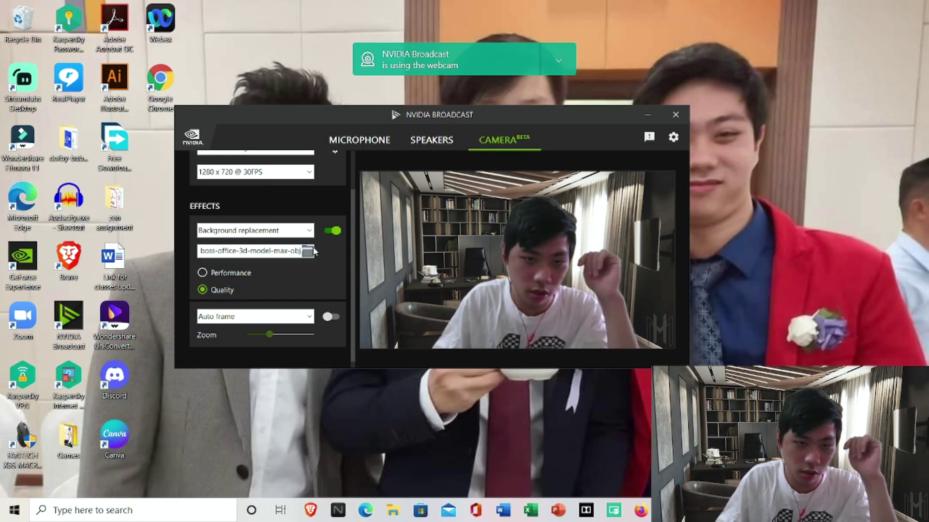
# Step: Switch to Microsoft Edge, search the web for "luxuury home", decline location access and show the image results
pyautogui.click(366, 511)
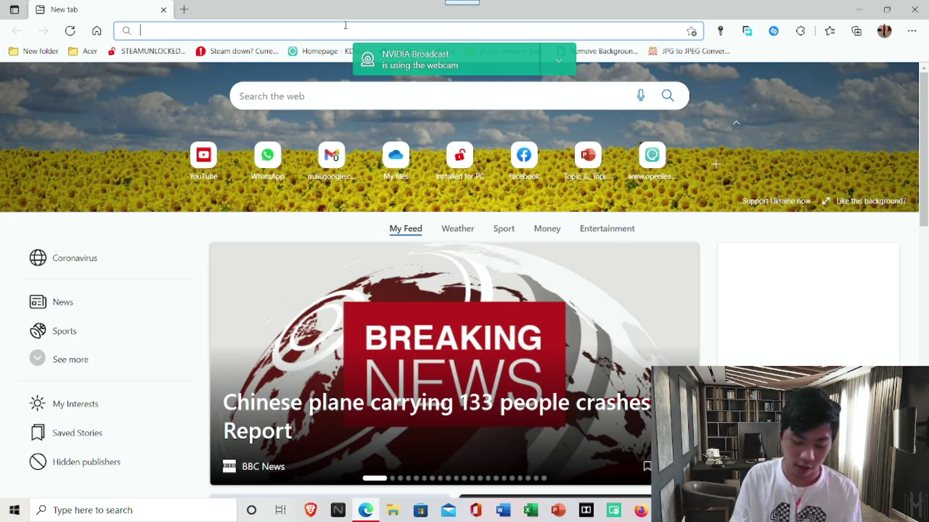
pyautogui.write('luxu')
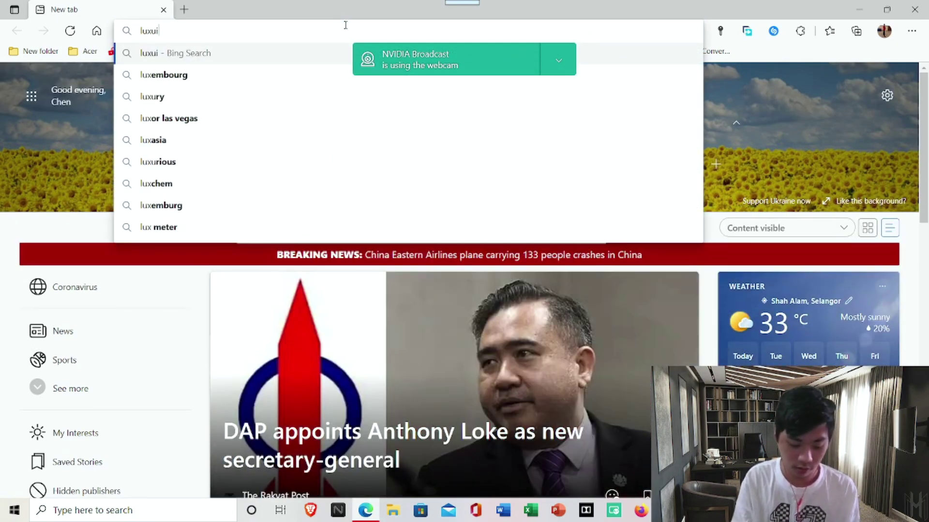
pyautogui.write('ury home')
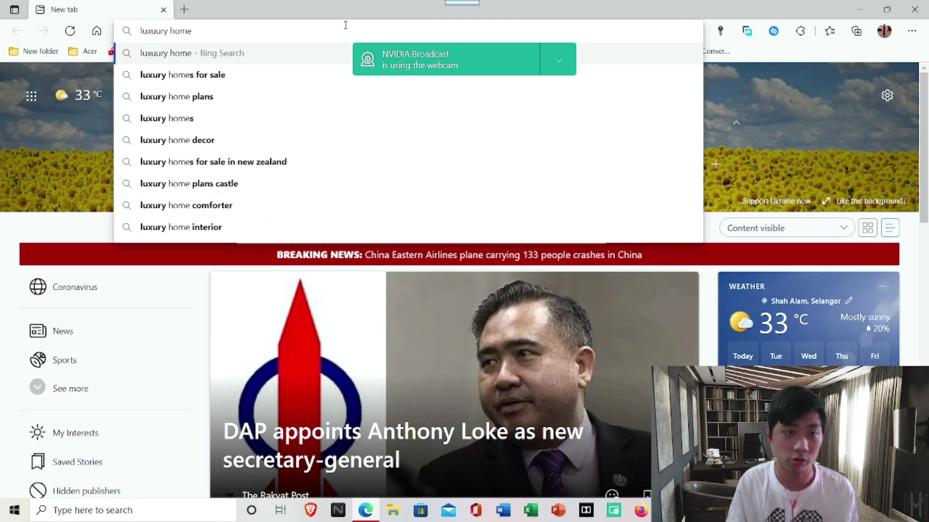
pyautogui.press('Return')
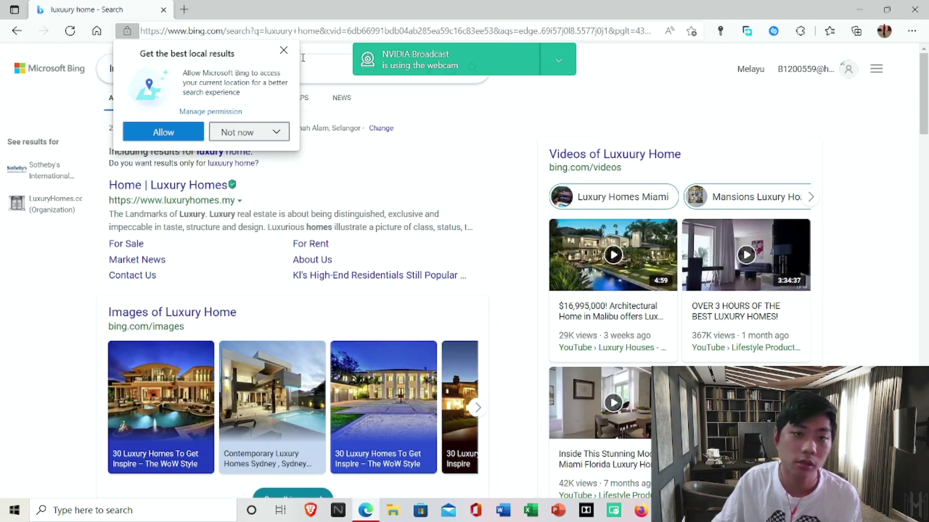
pyautogui.click(222, 138)
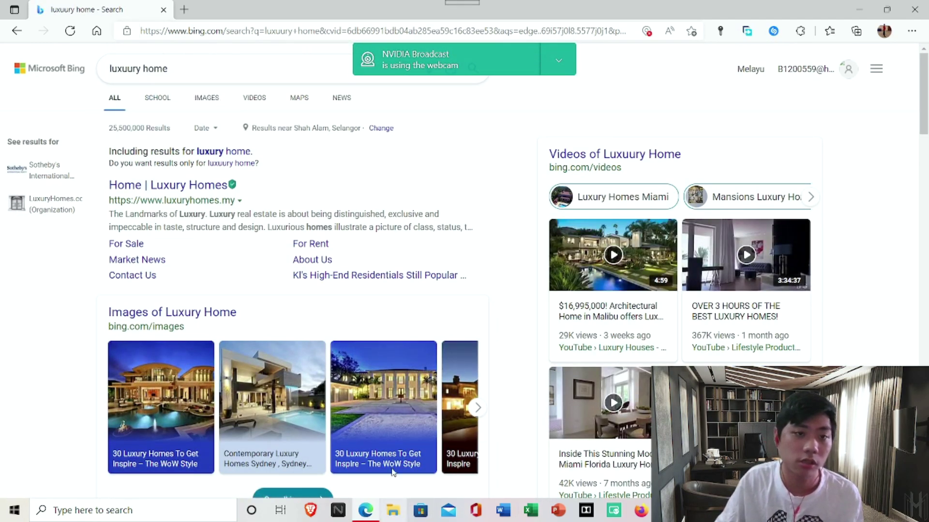
pyautogui.click(210, 106)
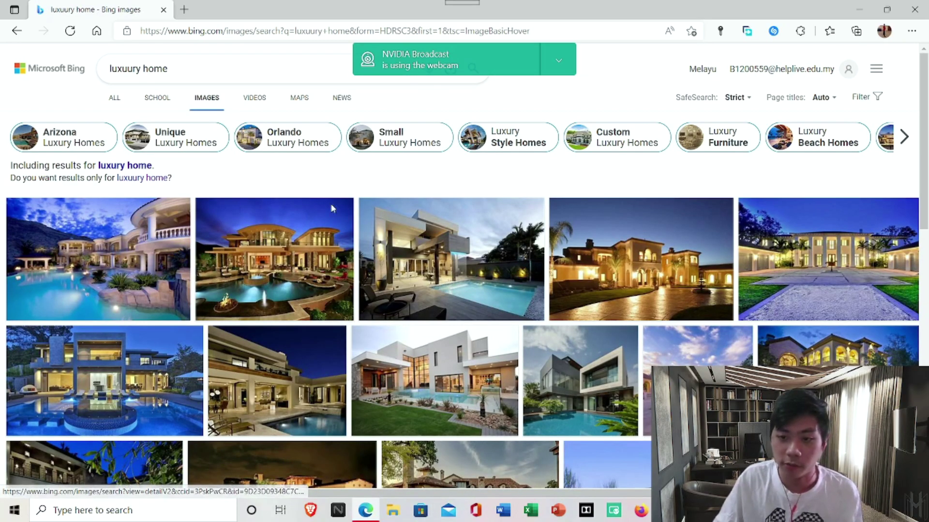
# Step: Browse the image results and open the night photo of the modern Las Vegas home with a stone path
pyautogui.scroll(-9, 332, 209)
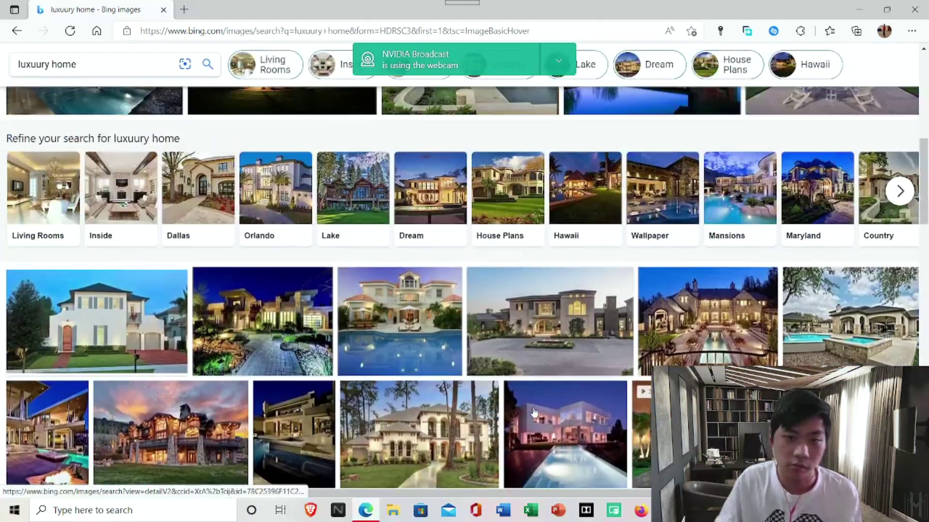
pyautogui.scroll(2, 533, 412)
pyautogui.scroll(-3, 534, 412)
pyautogui.click(308, 270)
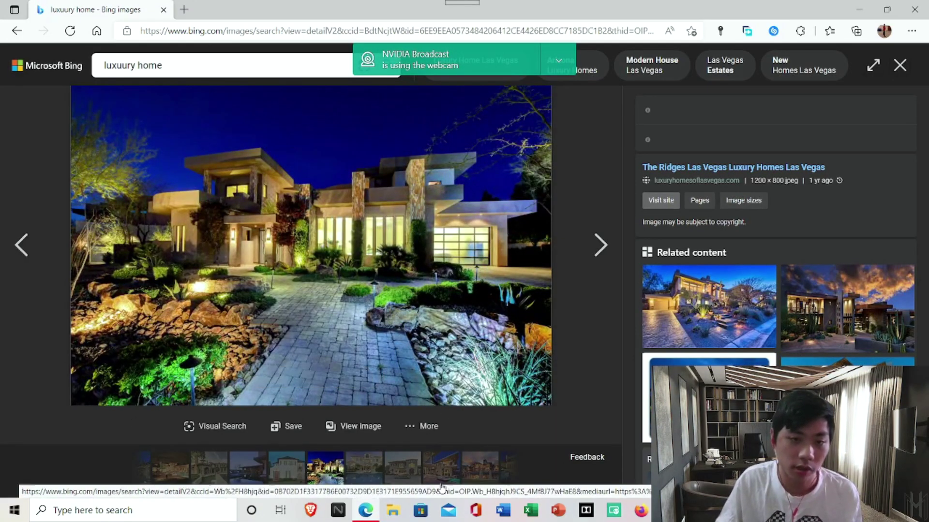
# Step: Save the opened image to the Desktop folder as luxury-home-23-Skybird-02.jpg(test) through Free Download Manager
pyautogui.rightClick(273, 275)
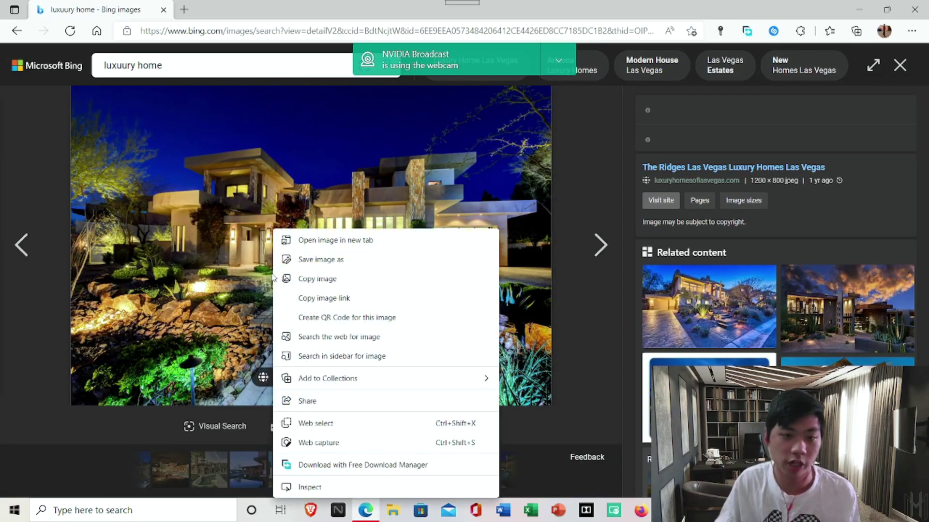
pyautogui.click(387, 259)
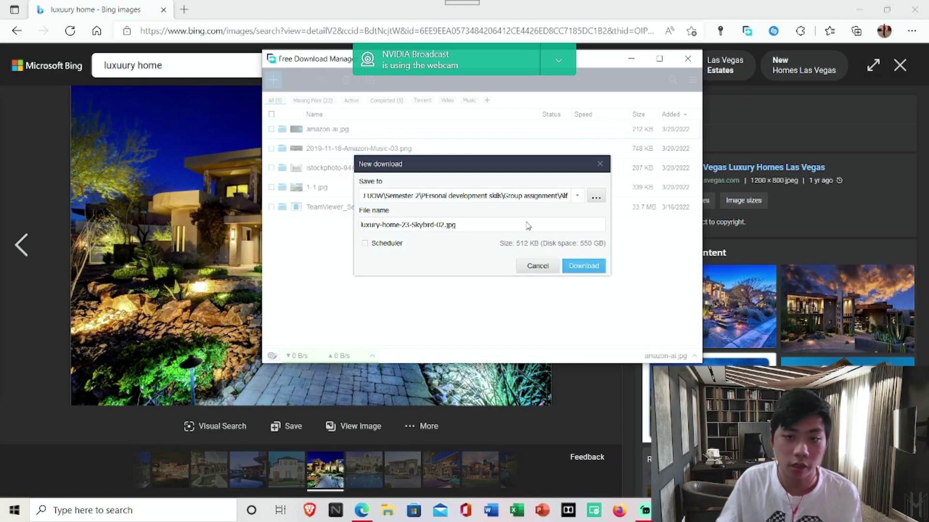
pyautogui.click(595, 195)
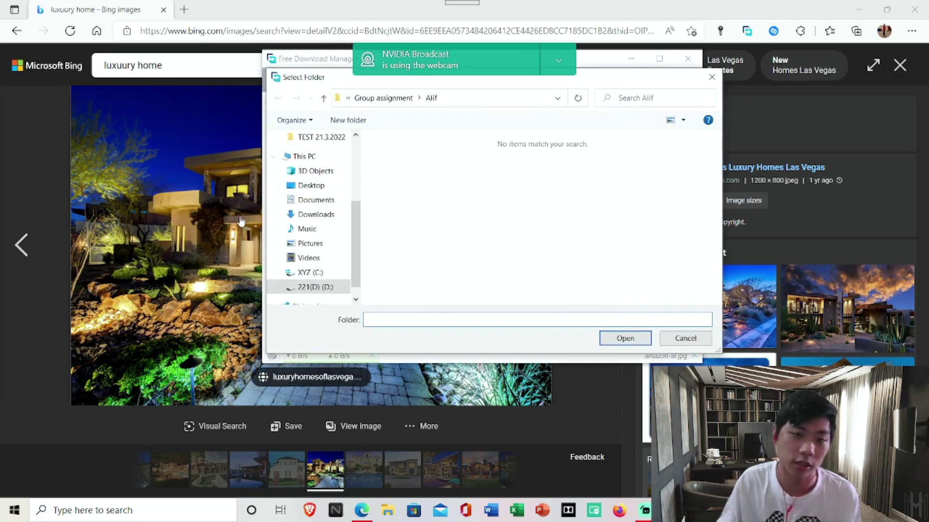
pyautogui.scroll(4, 319, 208)
pyautogui.click(312, 161)
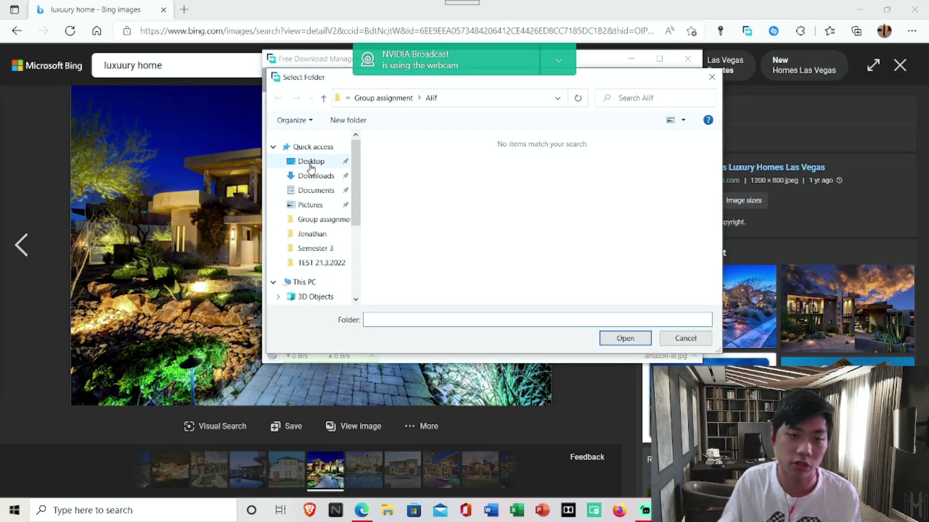
pyautogui.click(629, 341)
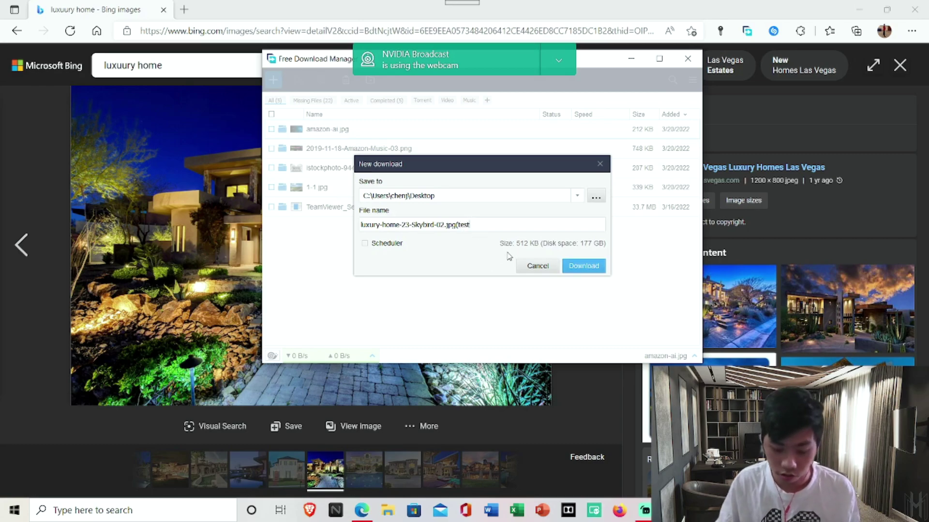
pyautogui.click(595, 271)
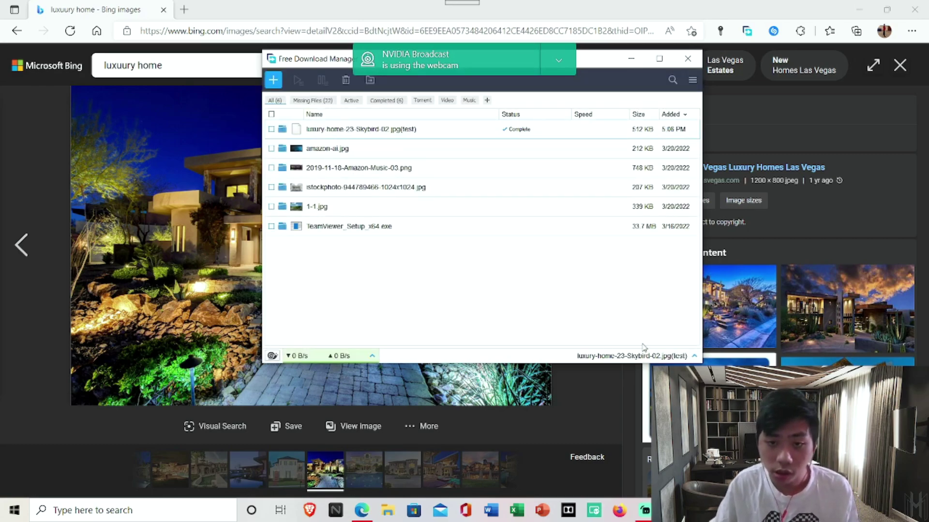
pyautogui.click(632, 55)
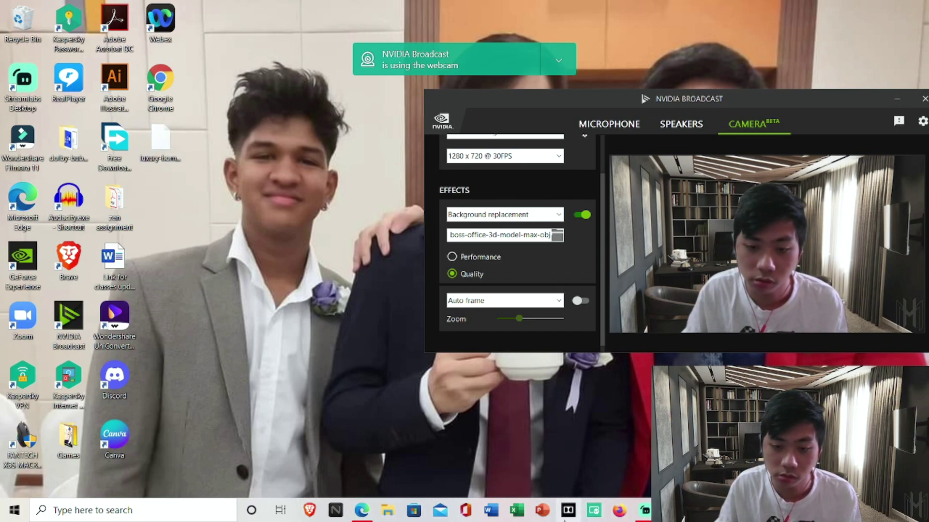
# Step: Return to the Edge image results and open the photo of the white house with a pool and two garden chairs
pyautogui.click(619, 511)
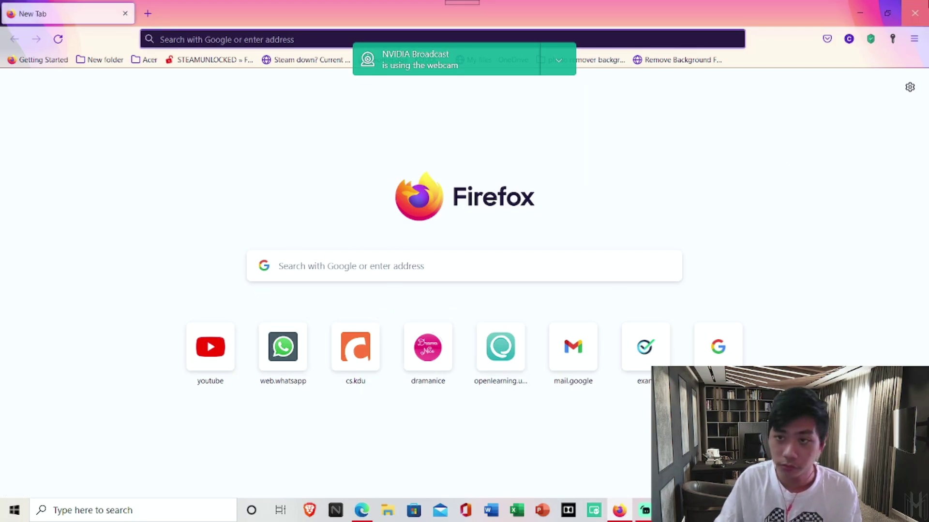
pyautogui.click(619, 510)
pyautogui.click(362, 511)
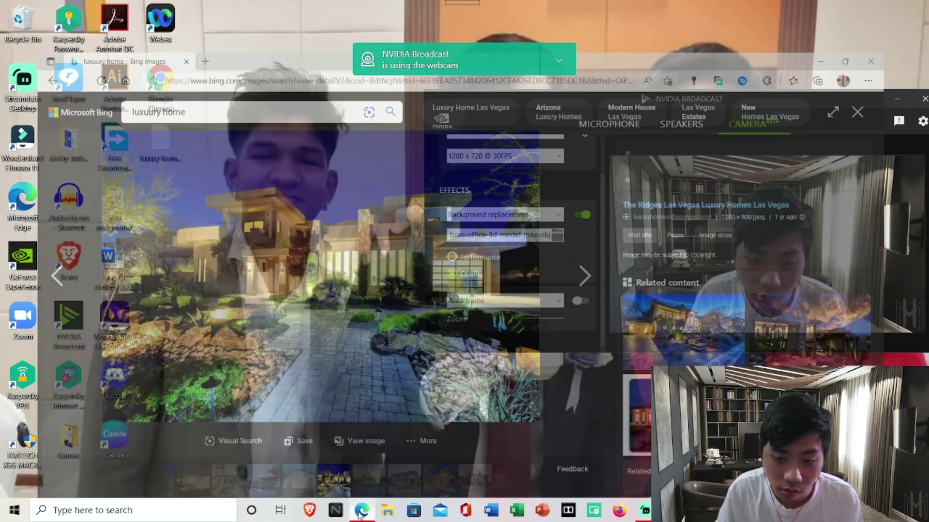
pyautogui.click(900, 65)
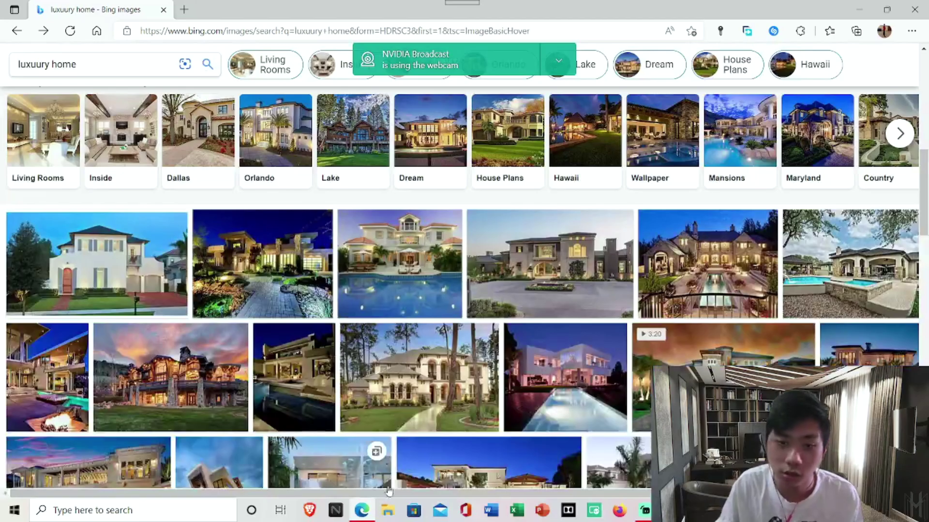
pyautogui.scroll(-10, 387, 435)
pyautogui.scroll(3, 416, 397)
pyautogui.click(460, 305)
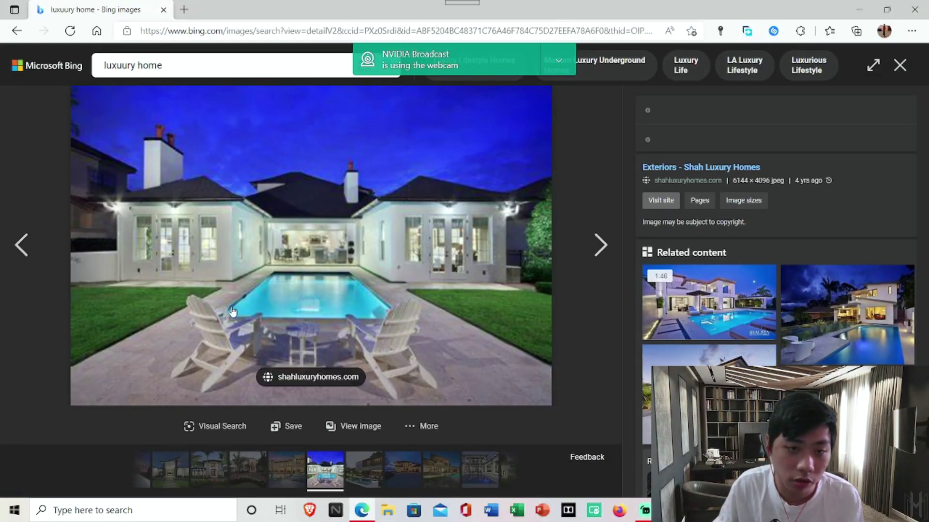
# Step: Save the pool house image to the Desktop as Harland-30.jpg, and close the browser and download manager
pyautogui.rightClick(340, 228)
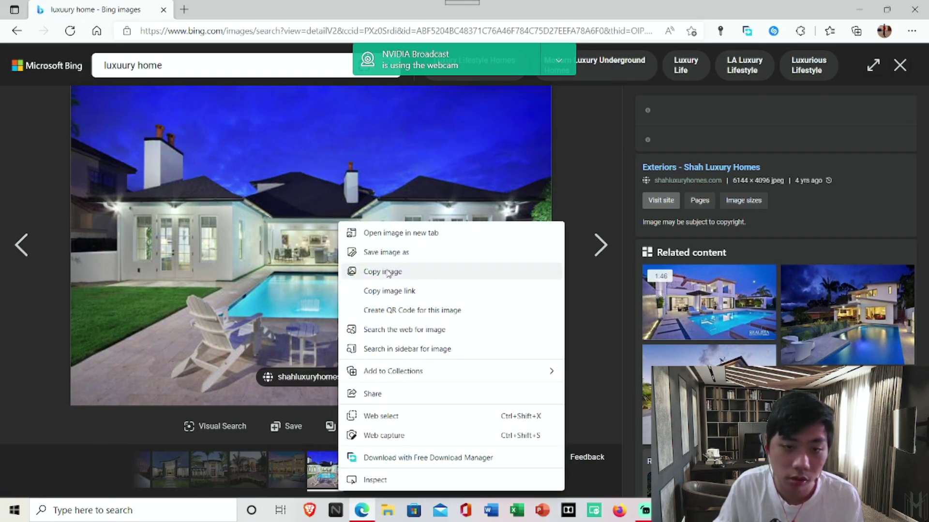
pyautogui.click(368, 251)
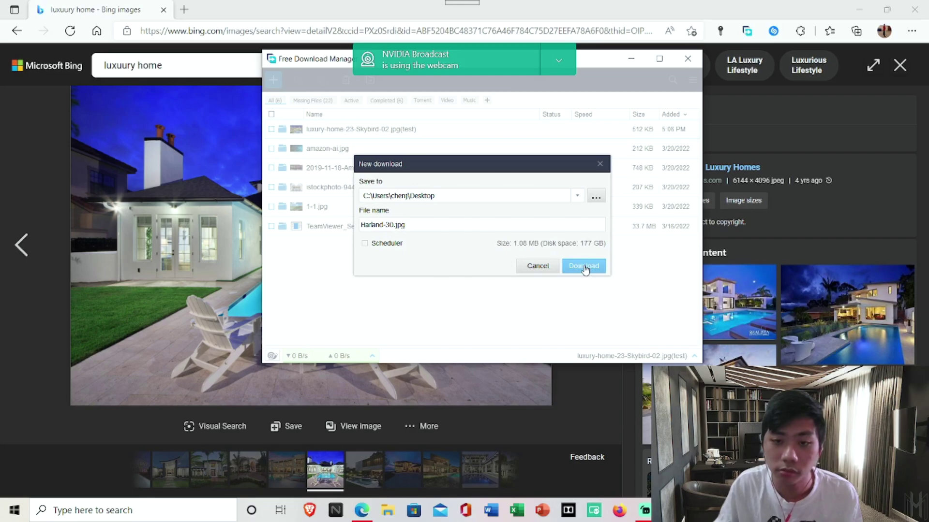
pyautogui.click(584, 267)
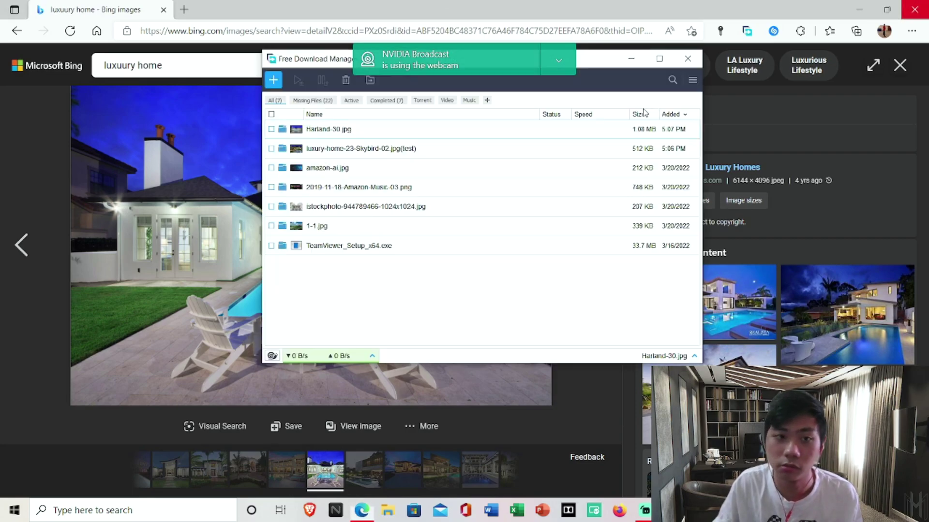
pyautogui.click(904, 4)
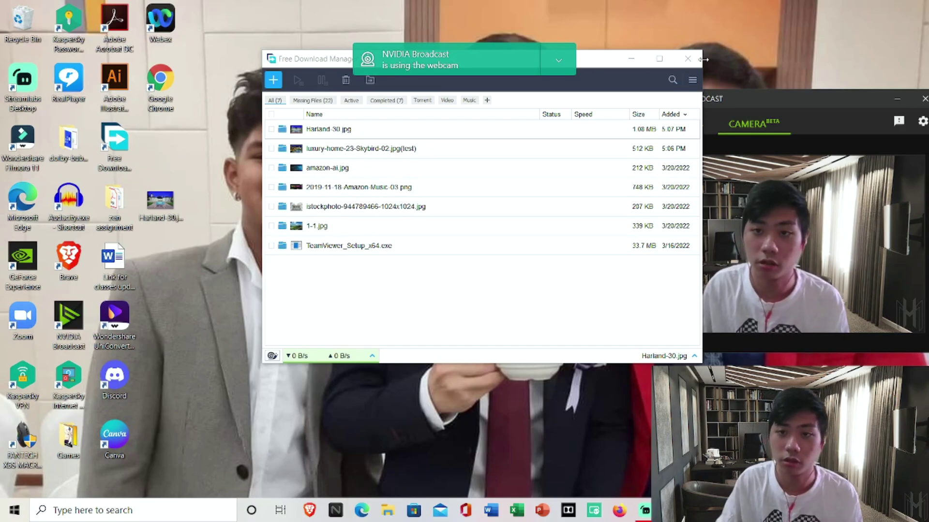
pyautogui.click(687, 59)
# Step: Move the NVIDIA Broadcast window toward the middle of the screen and set Harland-30.jpg from the Desktop as the replacement background
pyautogui.moveTo(706, 100); pyautogui.dragTo(498, 137)
pyautogui.scroll(-1, 352, 302)
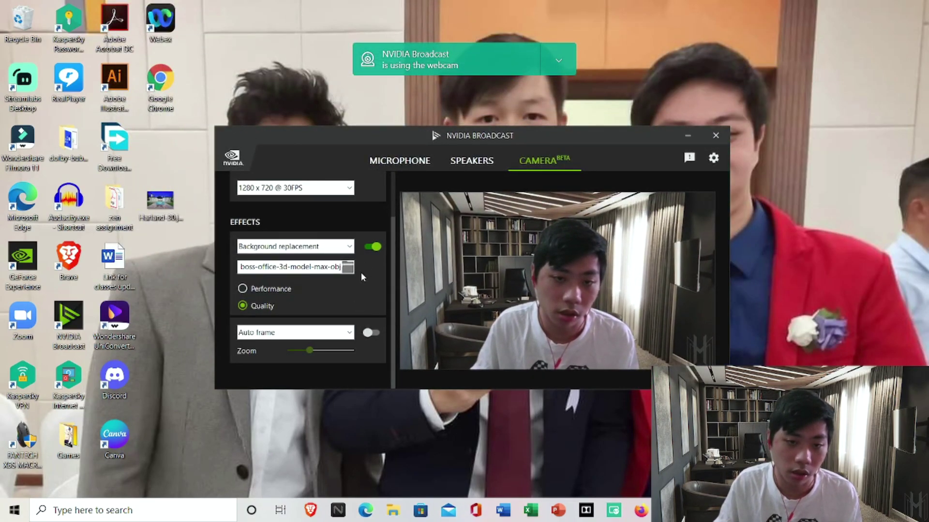
pyautogui.scroll(-1, 362, 277)
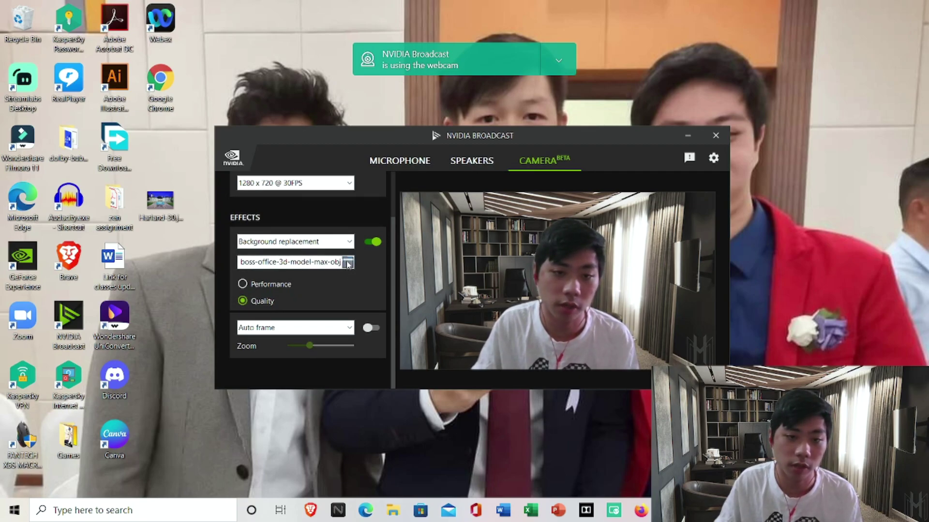
pyautogui.click(347, 264)
pyautogui.scroll(-1, 466, 247)
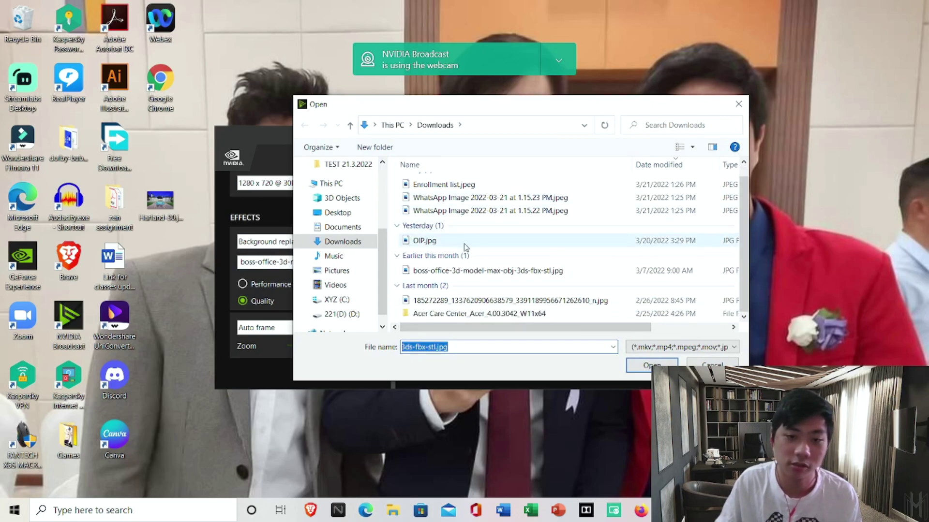
pyautogui.scroll(1, 465, 247)
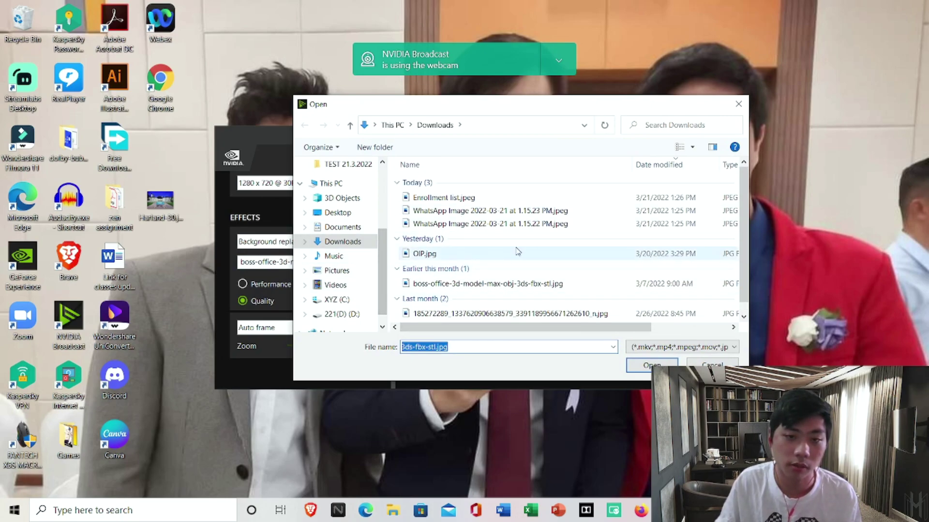
pyautogui.scroll(2, 354, 249)
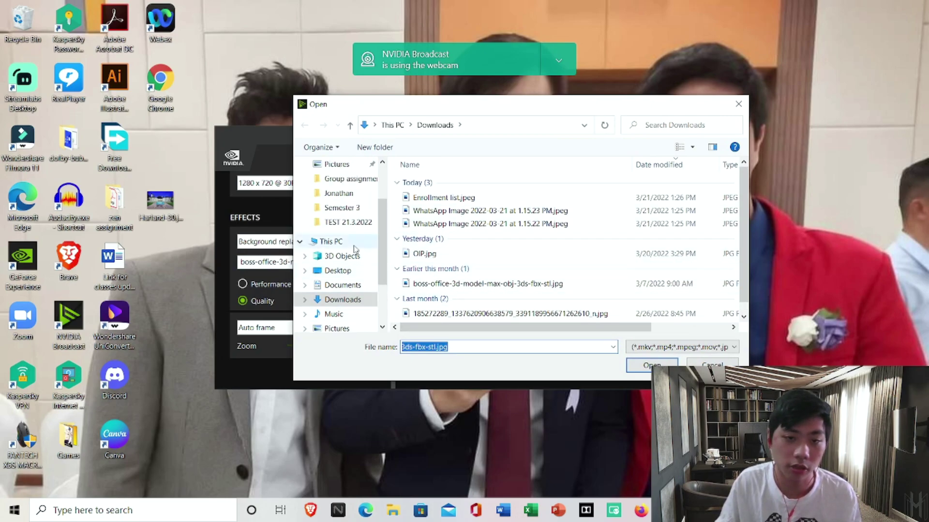
pyautogui.click(353, 273)
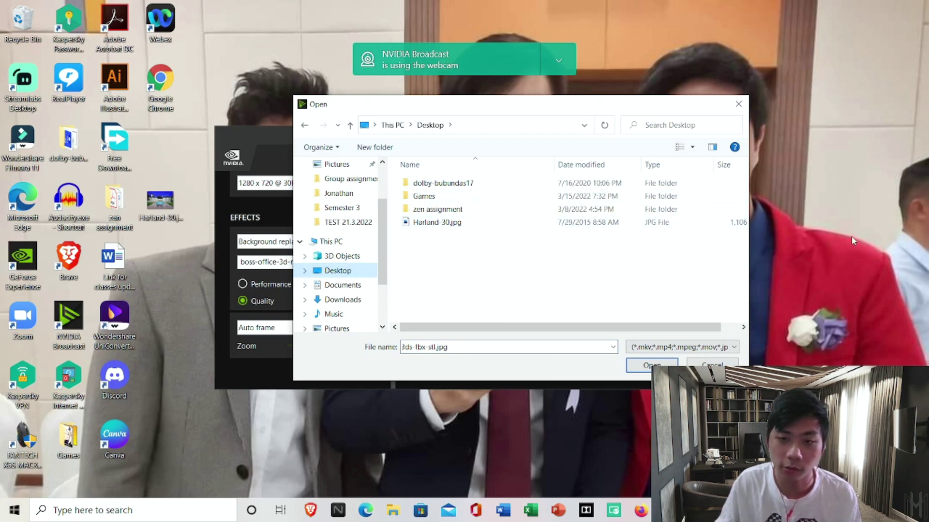
pyautogui.click(600, 224)
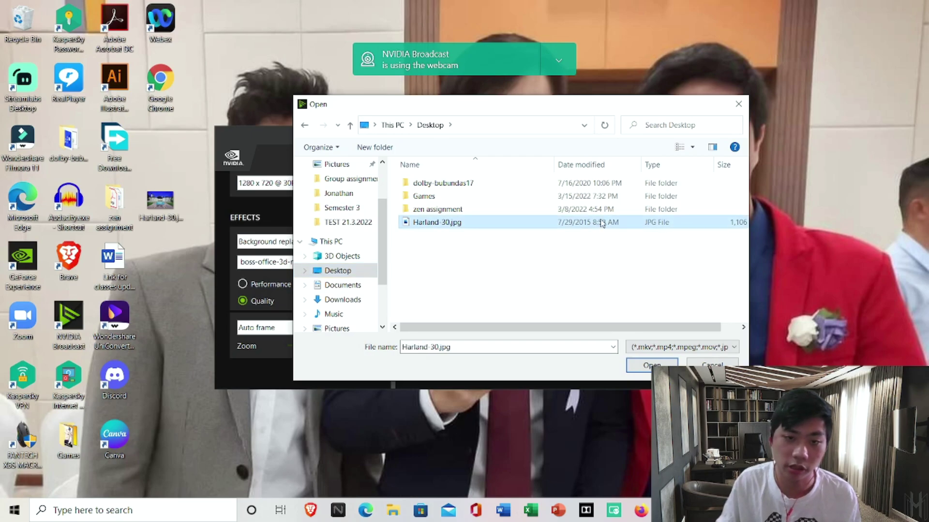
pyautogui.click(648, 365)
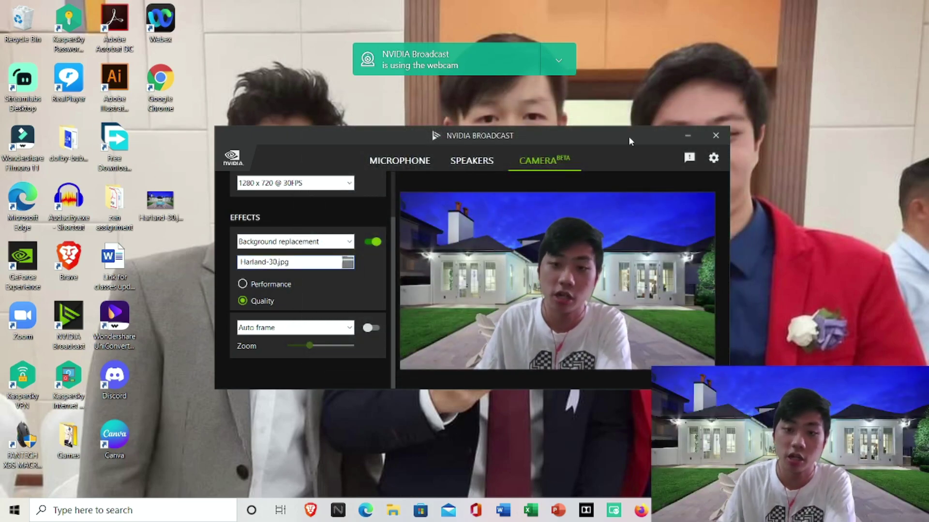
# Step: Switch to Streamlabs Desktop and compare its webcam preview with the new background in NVIDIA Broadcast
pyautogui.moveTo(614, 135)
pyautogui.mouseDown()
pyautogui.moveTo(478, 91)
pyautogui.moveTo(782, 159)
pyautogui.moveTo(600, 127)
pyautogui.mouseUp()
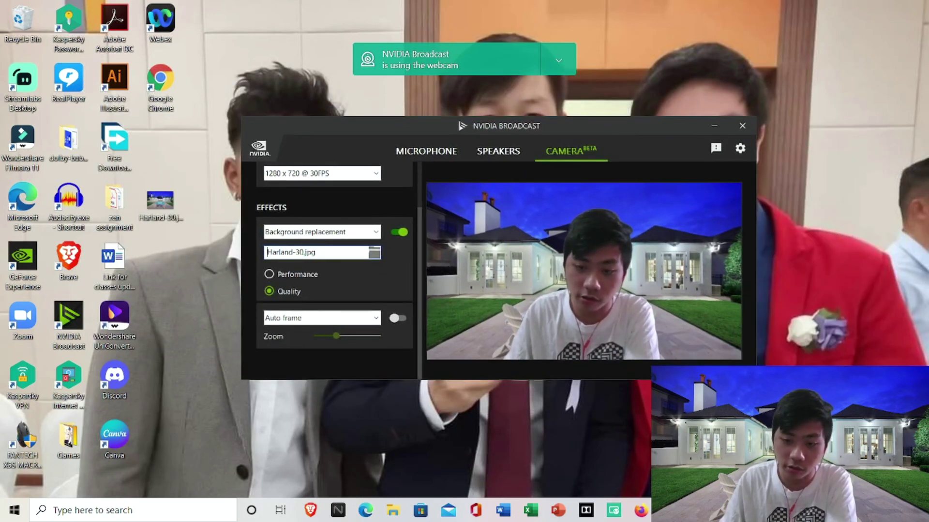
pyautogui.hotkey('alt', 'Tab')
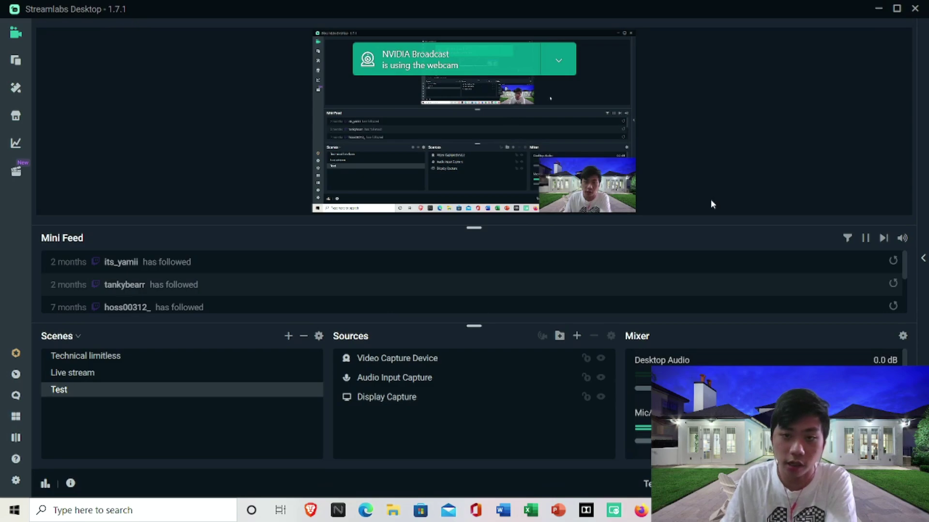
pyautogui.hotkey('alt', 'Tab')
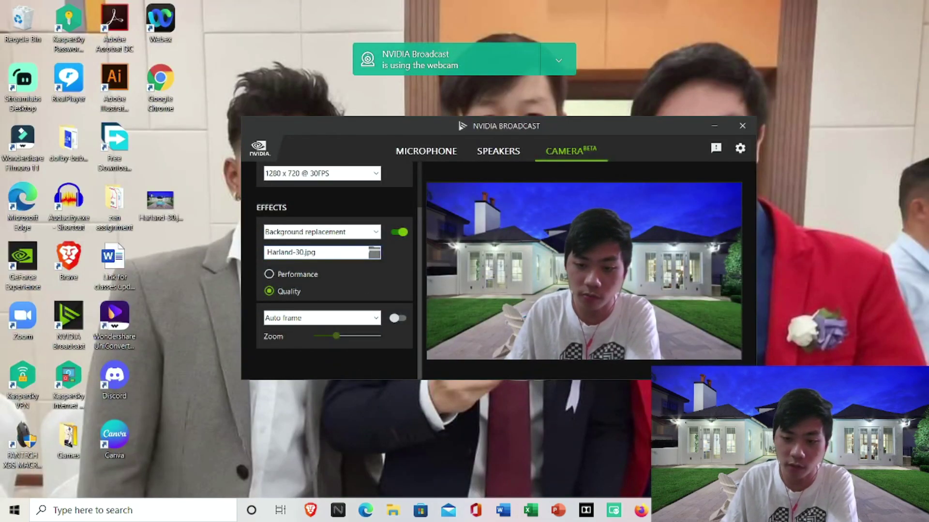
pyautogui.hotkey('alt', 'Tab')
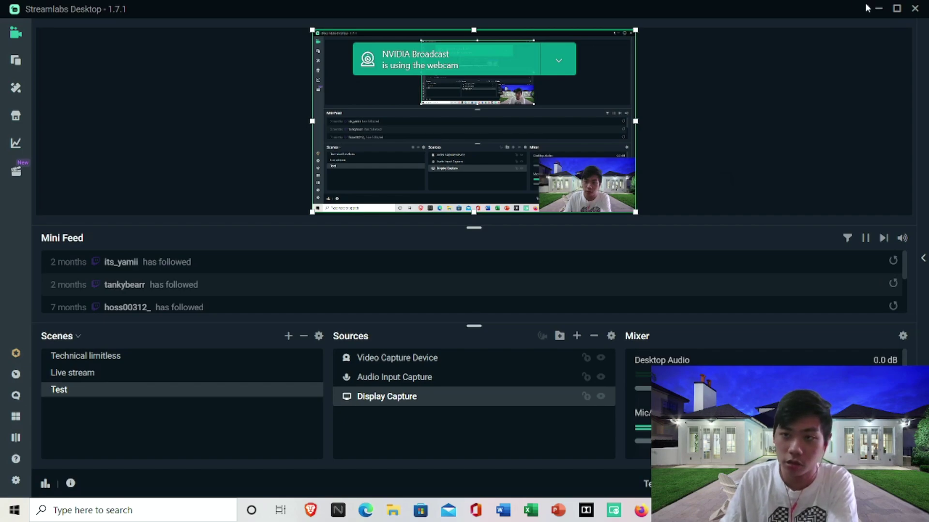
# Step: View the Video Capture Device option among the sources that can be added in Streamlabs, and leave without adding one
pyautogui.click(880, 12)
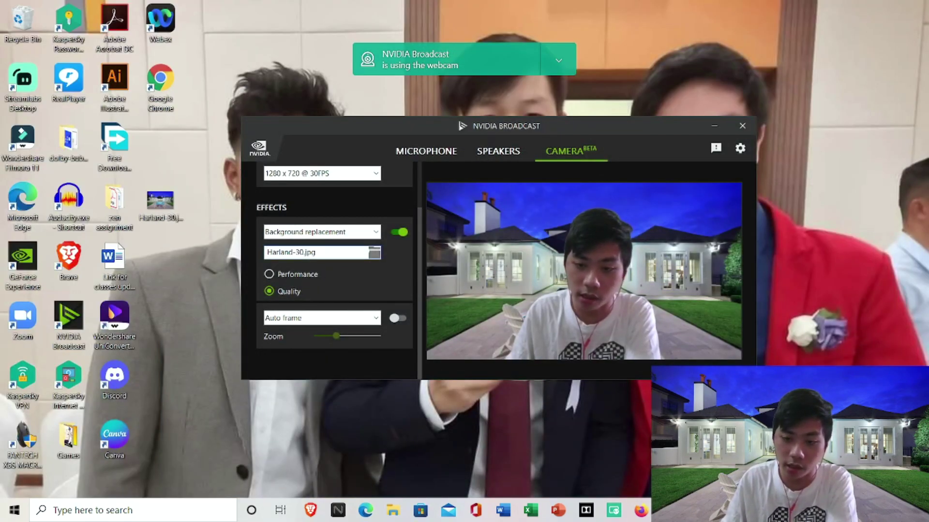
pyautogui.hotkey('alt', 'Tab')
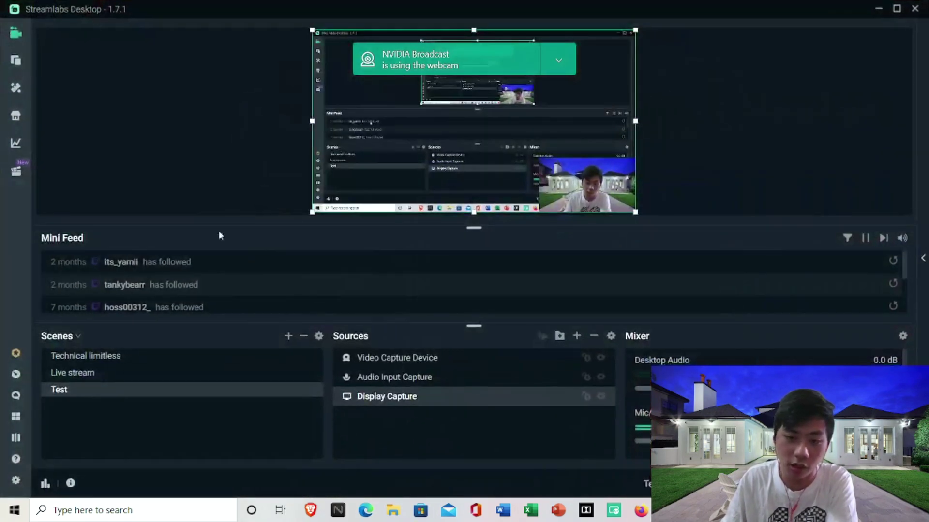
pyautogui.click(577, 336)
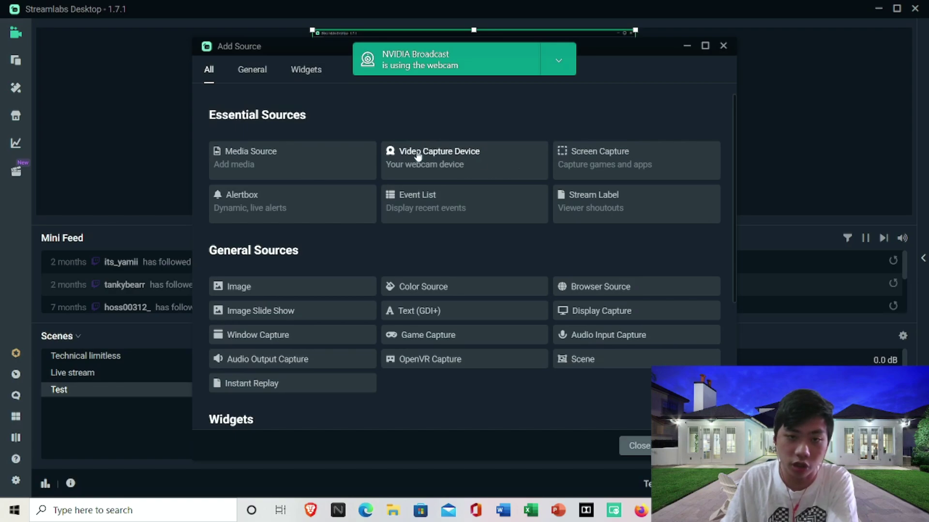
pyautogui.click(466, 170)
pyautogui.click(639, 446)
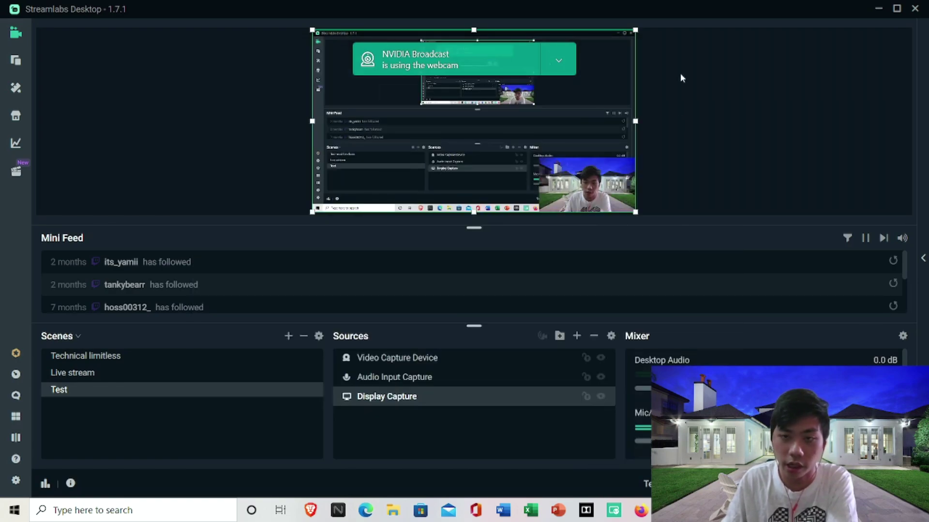
# Step: Switch to NVIDIA Broadcast and move its window below the Streamlabs preview so both are visible
pyautogui.hotkey('alt', 'Tab')
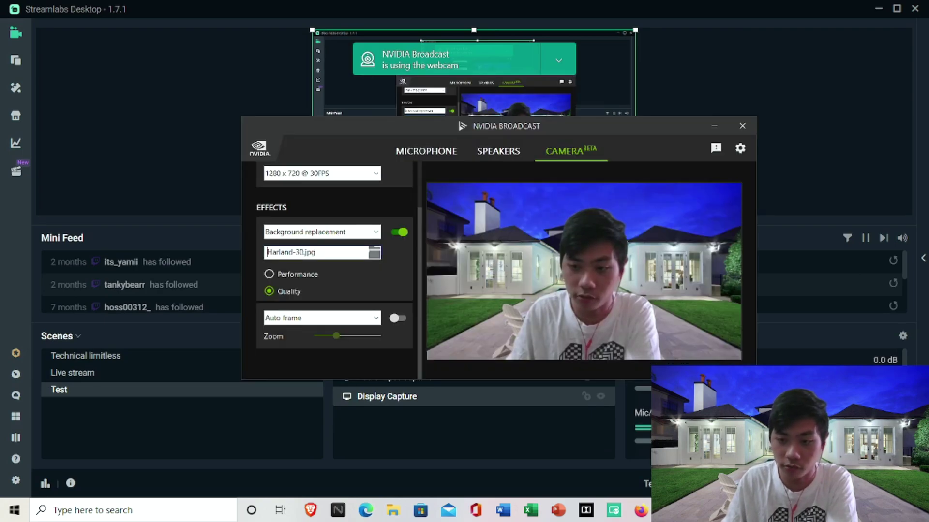
pyautogui.moveTo(571, 121); pyautogui.dragTo(380, 212)
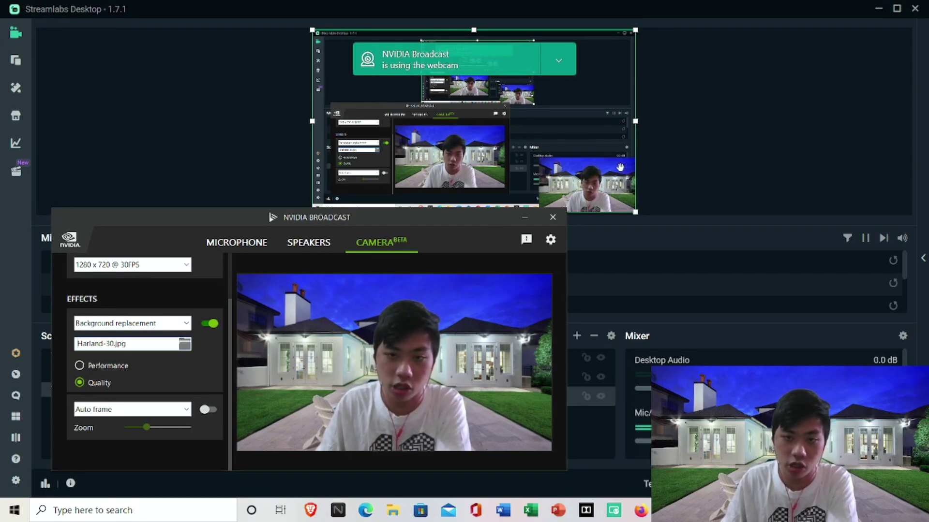
# Step: Set boss-office-3d-model-max-obj-3ds-fbx-stl.jpg from Downloads as the replacement background, and close the NVIDIA Broadcast window
pyautogui.click(184, 343)
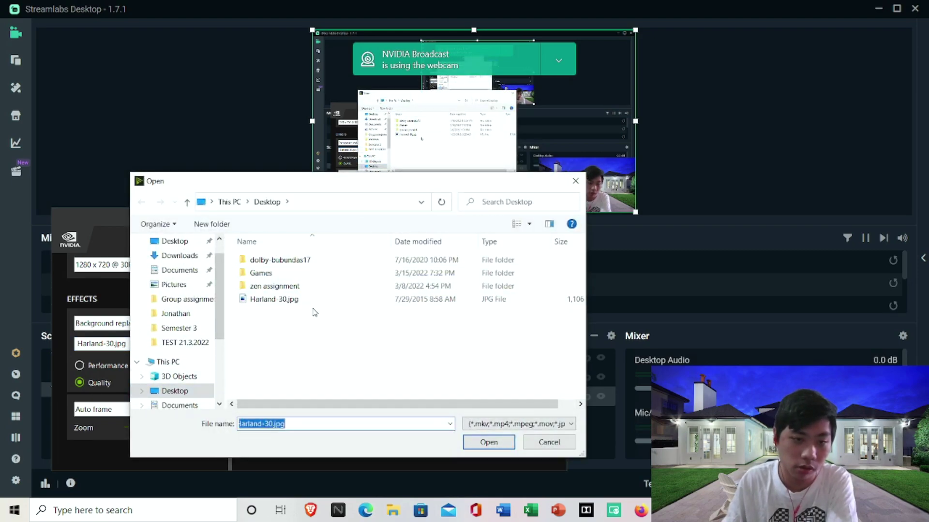
pyautogui.scroll(1, 209, 352)
pyautogui.click(156, 281)
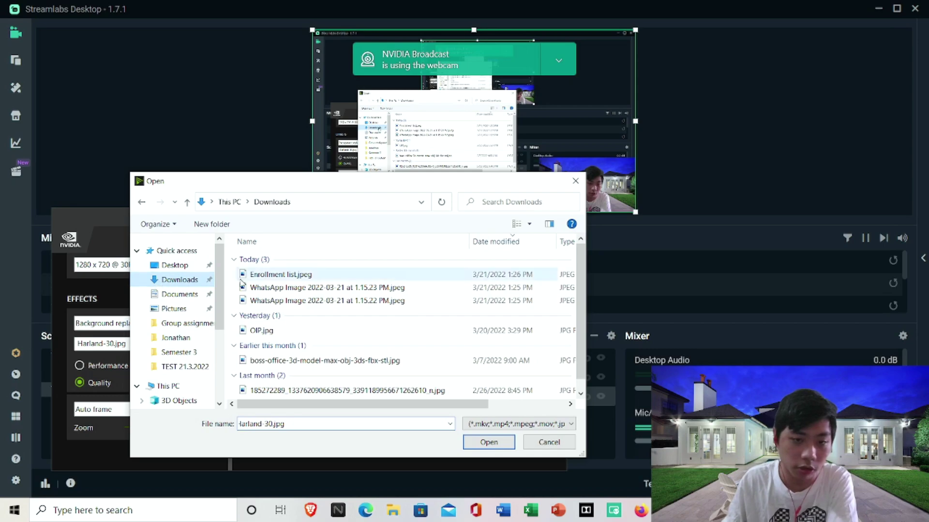
pyautogui.scroll(-1, 368, 322)
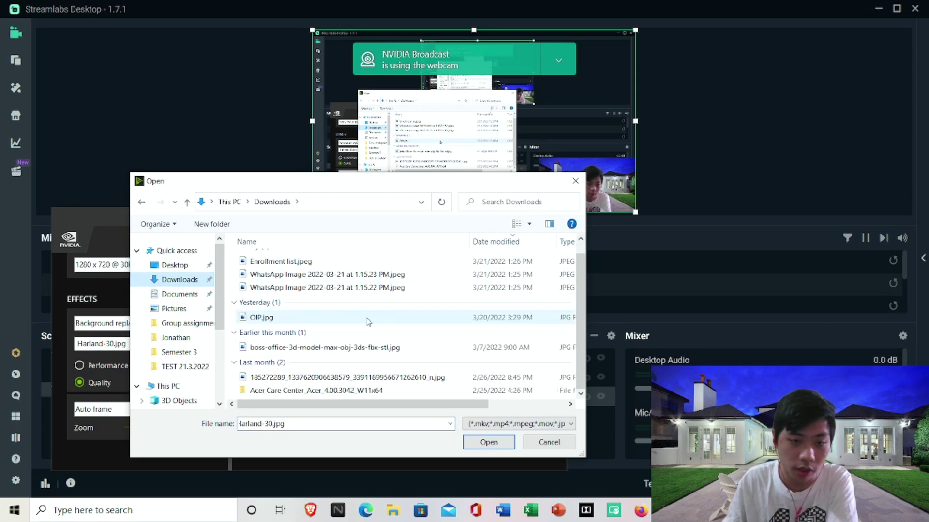
pyautogui.click(372, 348)
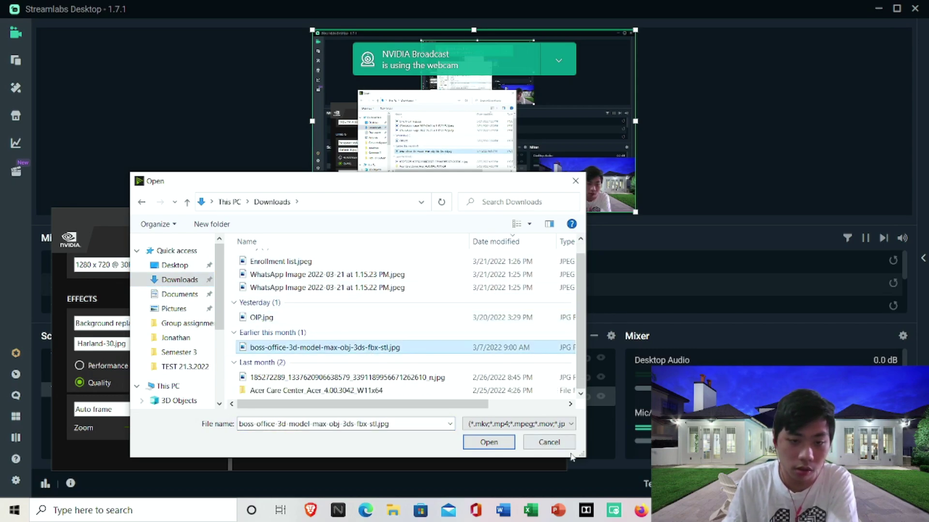
pyautogui.click(489, 442)
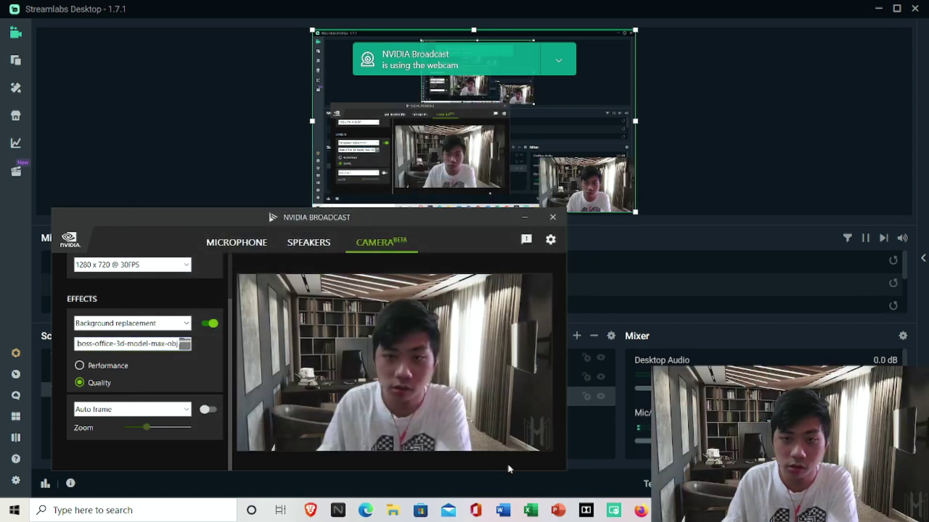
pyautogui.click(552, 217)
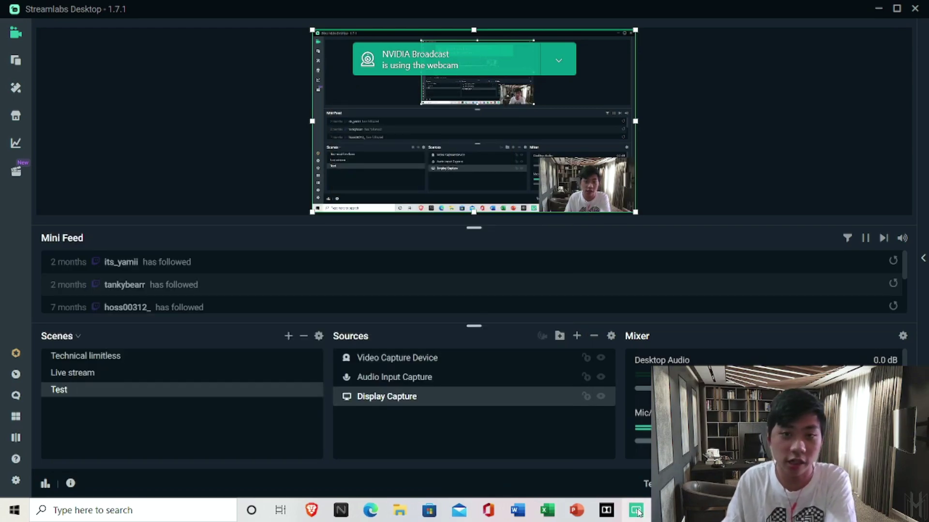